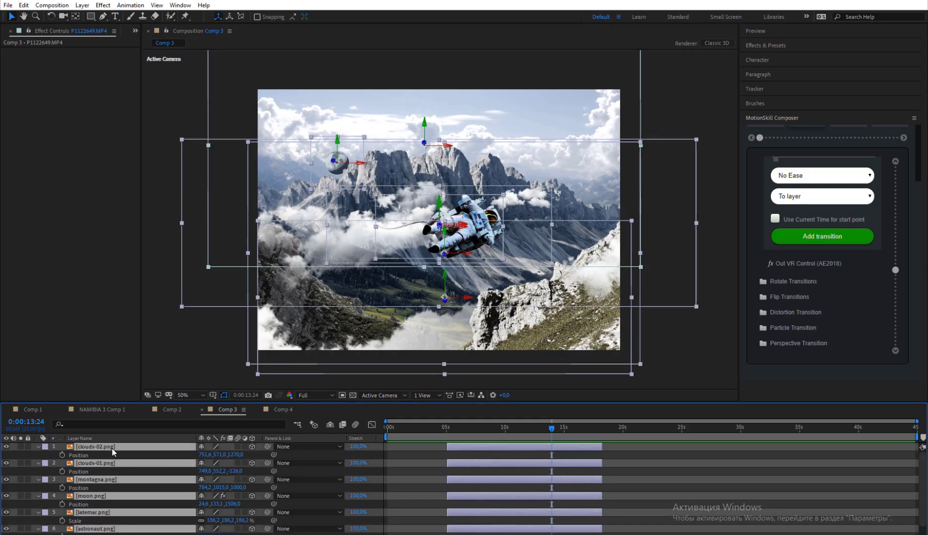
# - Add a camera with transition control covering all the selected image layers in Comp 3
pyautogui.scroll(10, 892, 213)
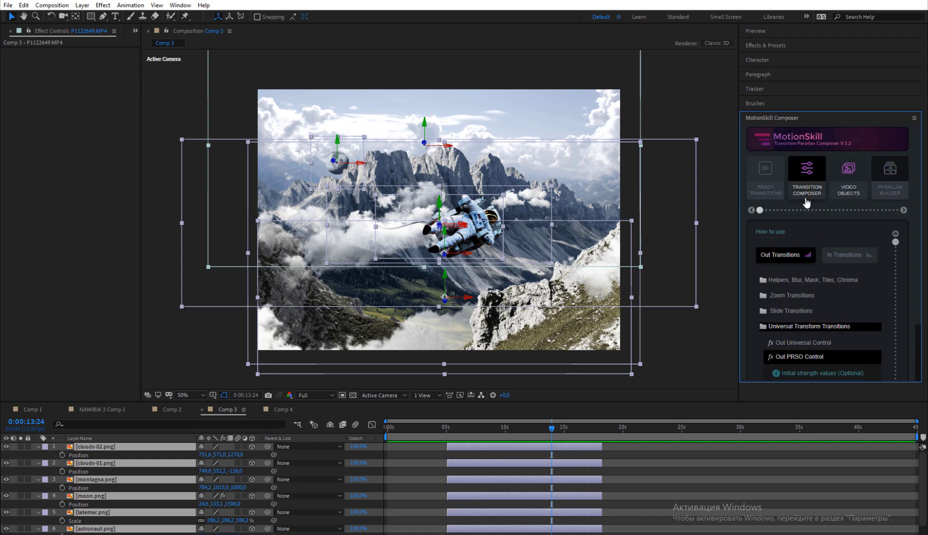
pyautogui.click(903, 210)
pyautogui.click(855, 191)
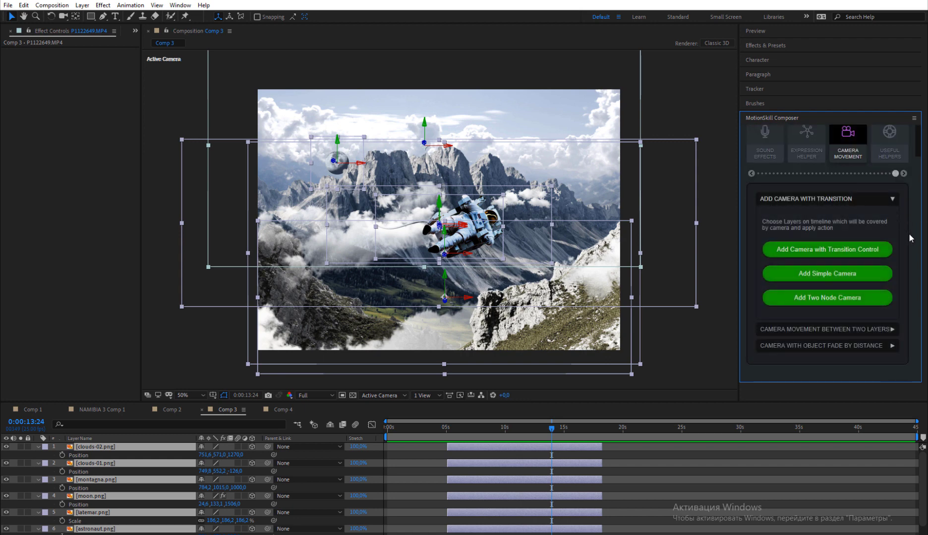
pyautogui.scroll(1, 838, 228)
pyautogui.click(794, 294)
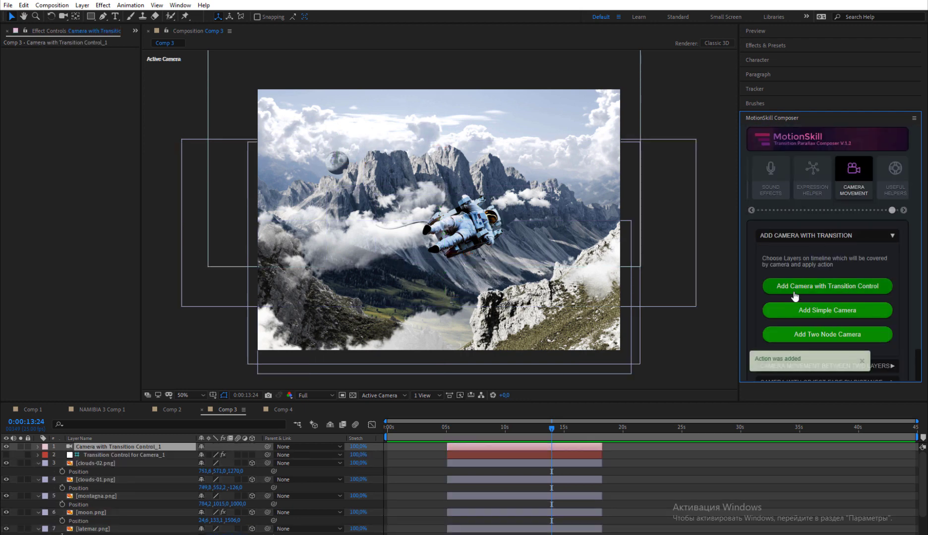
pyautogui.click(623, 477)
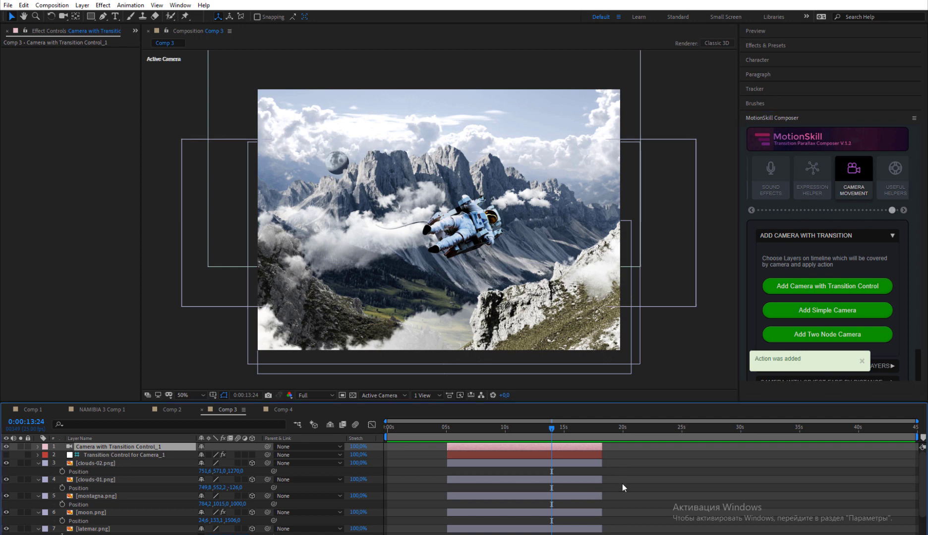
# - Set Position Offset Z to 1120 on the camera's transition control and scrub through the movement
pyautogui.click(518, 454)
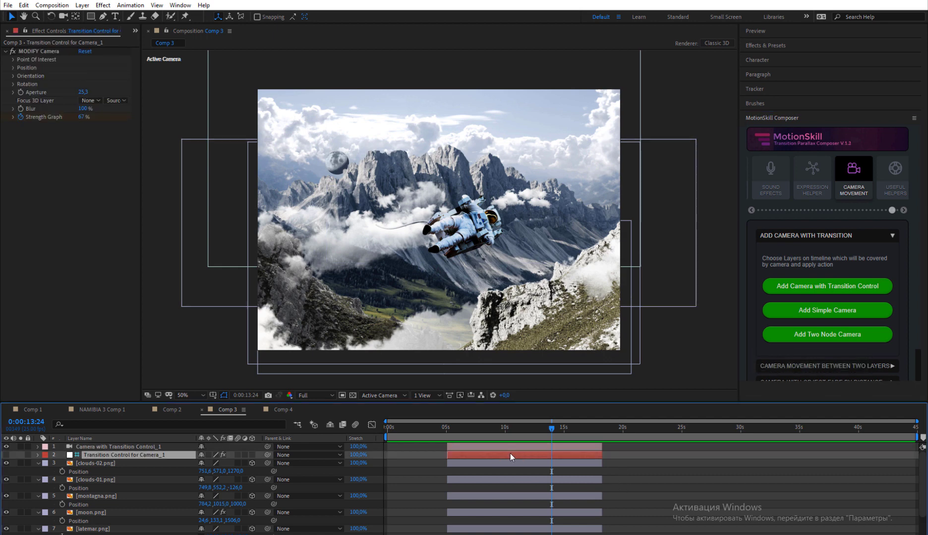
pyautogui.click(14, 68)
pyautogui.moveTo(82, 93); pyautogui.dragTo(160, 95)
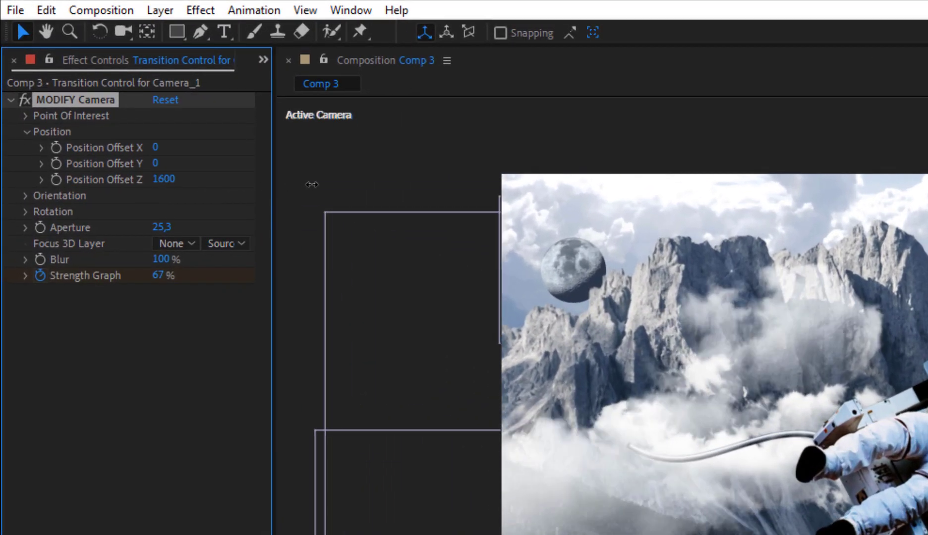
pyautogui.moveTo(312, 184); pyautogui.dragTo(277, 194)
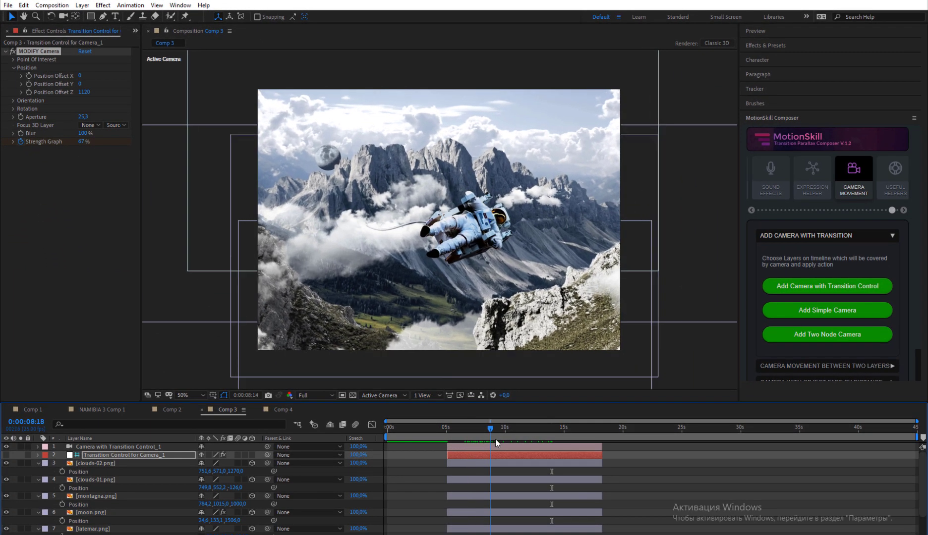
pyautogui.moveTo(495, 443)
pyautogui.mouseDown()
pyautogui.moveTo(585, 438)
pyautogui.moveTo(480, 439)
pyautogui.mouseUp()
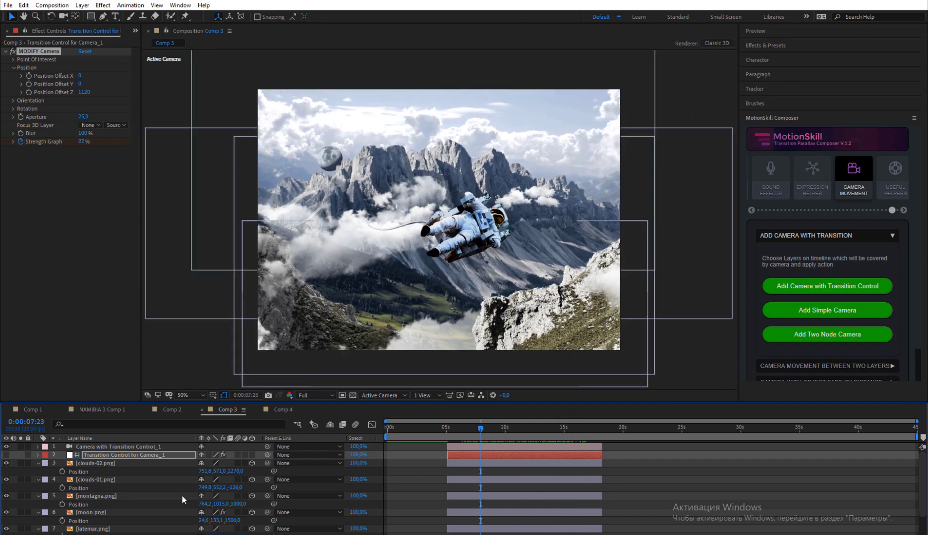
# - Push the P1122649.MP4 layer farther back along Z and scrub through the camera movement to check it
pyautogui.scroll(-2, 182, 495)
pyautogui.click(118, 528)
pyautogui.moveTo(230, 534); pyautogui.dragTo(519, 512)
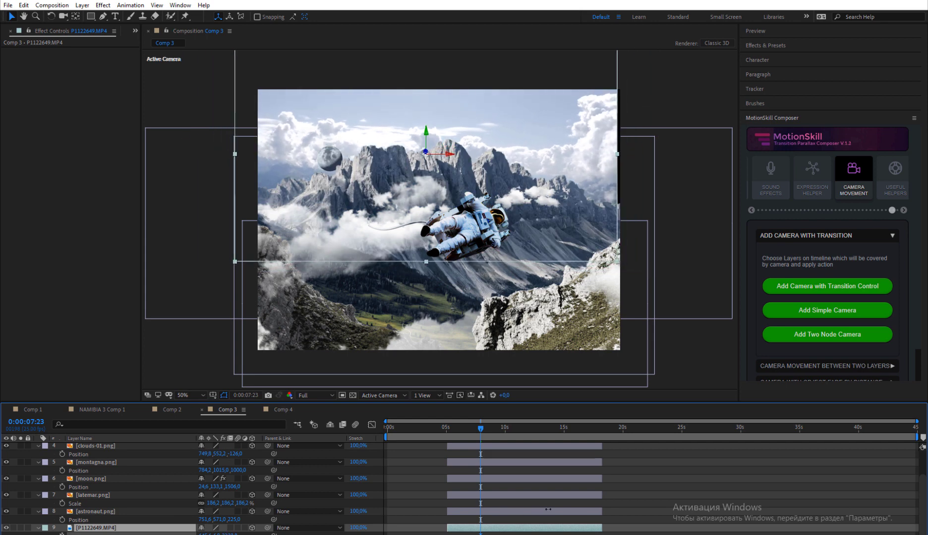
pyautogui.click(548, 117)
pyautogui.moveTo(483, 427); pyautogui.dragTo(563, 429)
# - Set the Z position of the clouds-01.png layer to -224 and scrub through the camera movement
pyautogui.click(118, 448)
pyautogui.moveTo(234, 455); pyautogui.dragTo(184, 457)
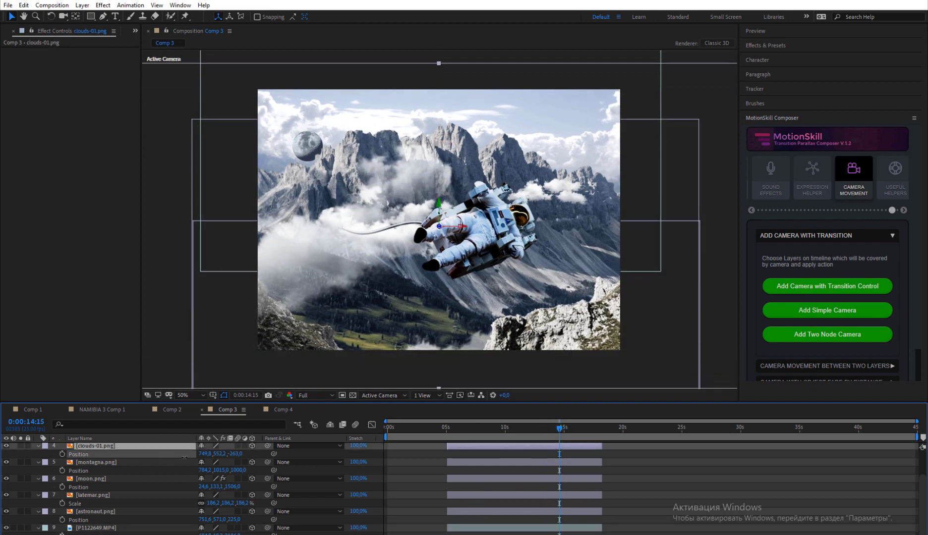
pyautogui.moveTo(558, 428); pyautogui.dragTo(537, 428)
# - Set the camera transition control's Position Offset X to 190 and Position Offset Y to -180
pyautogui.scroll(2, 96, 454)
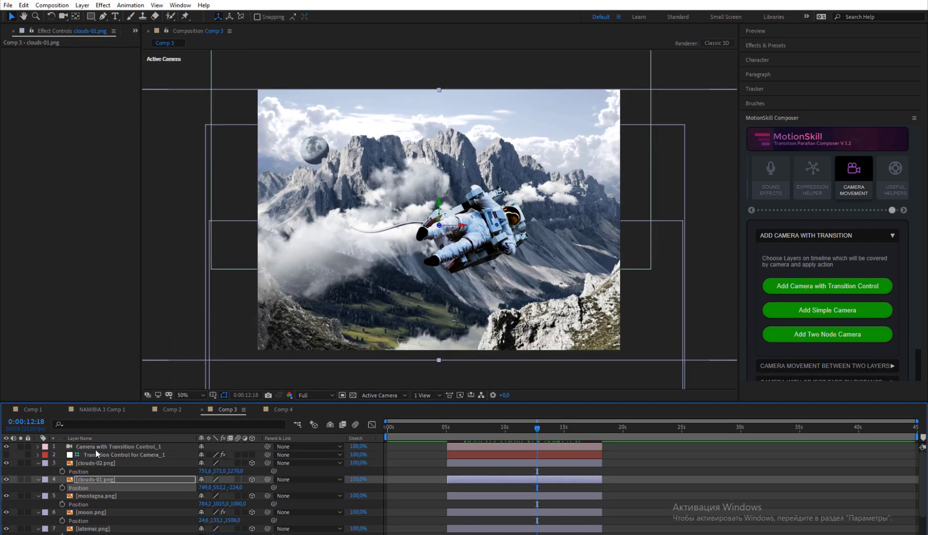
pyautogui.click(97, 454)
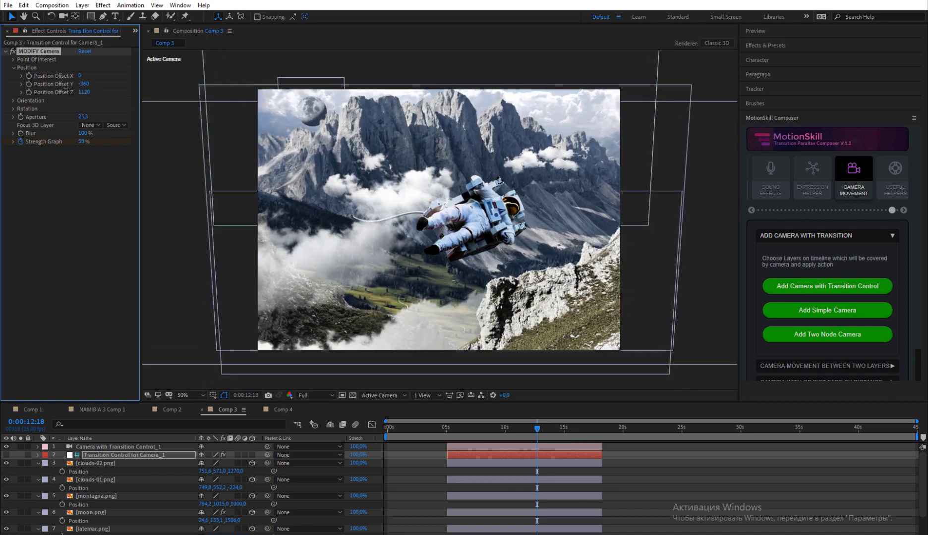
pyautogui.moveTo(521, 429)
pyautogui.mouseDown()
pyautogui.moveTo(469, 434)
pyautogui.moveTo(573, 435)
pyautogui.moveTo(508, 437)
pyautogui.moveTo(561, 434)
pyautogui.moveTo(520, 434)
pyautogui.mouseUp()
pyautogui.moveTo(88, 86); pyautogui.dragTo(96, 77)
pyautogui.moveTo(530, 427); pyautogui.dragTo(511, 437)
pyautogui.moveTo(83, 75); pyautogui.dragTo(75, 75)
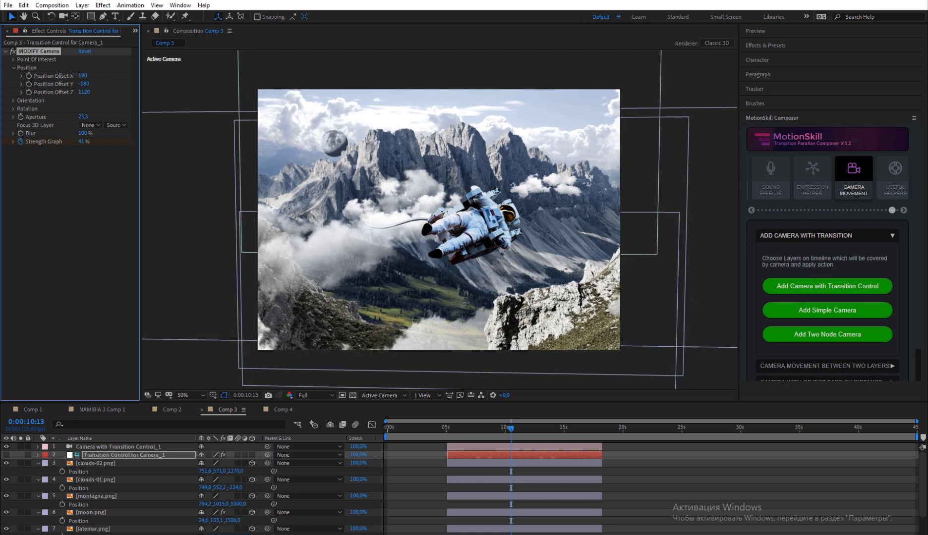
# - Set the camera control's aperture to 149,3 and its Focus 3D Layer to astronaut.png, checking the focus across the shot
pyautogui.moveTo(512, 429); pyautogui.dragTo(582, 430)
pyautogui.click(92, 125)
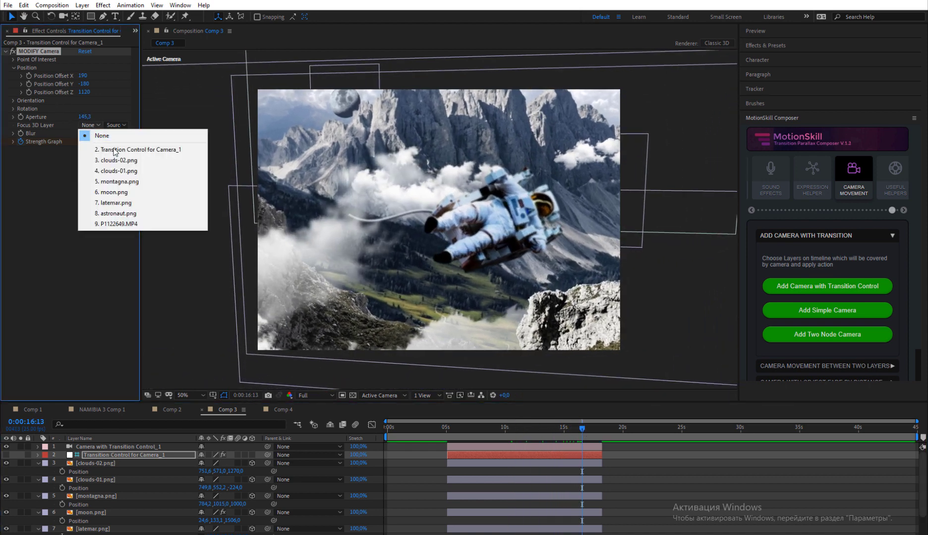
pyautogui.click(118, 213)
pyautogui.moveTo(572, 428); pyautogui.dragTo(476, 436)
# - Apply the Out PRSO Control transition across the whole astronaut.png layer, adjust its rotation and scrub through the result
pyautogui.scroll(-3, 109, 471)
pyautogui.click(101, 512)
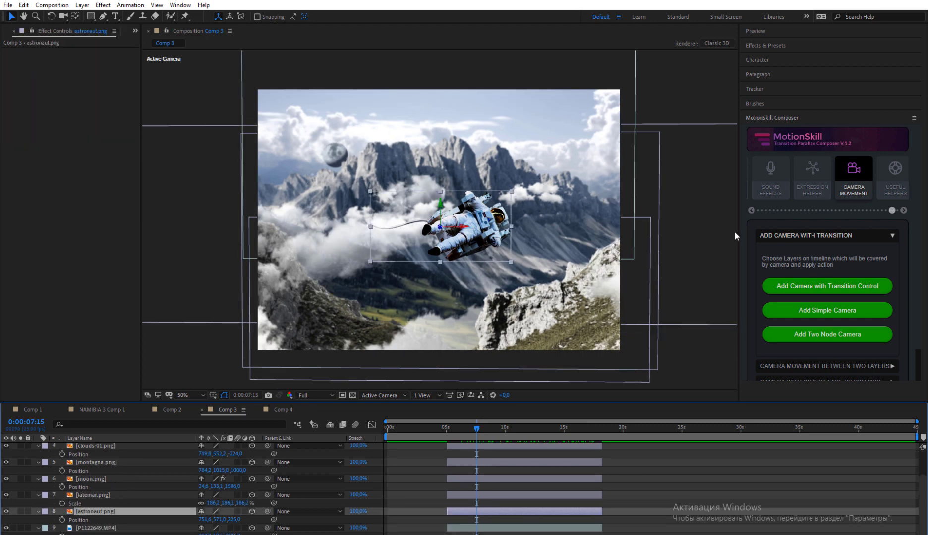
pyautogui.moveTo(894, 211); pyautogui.dragTo(764, 210)
pyautogui.scroll(-3, 823, 267)
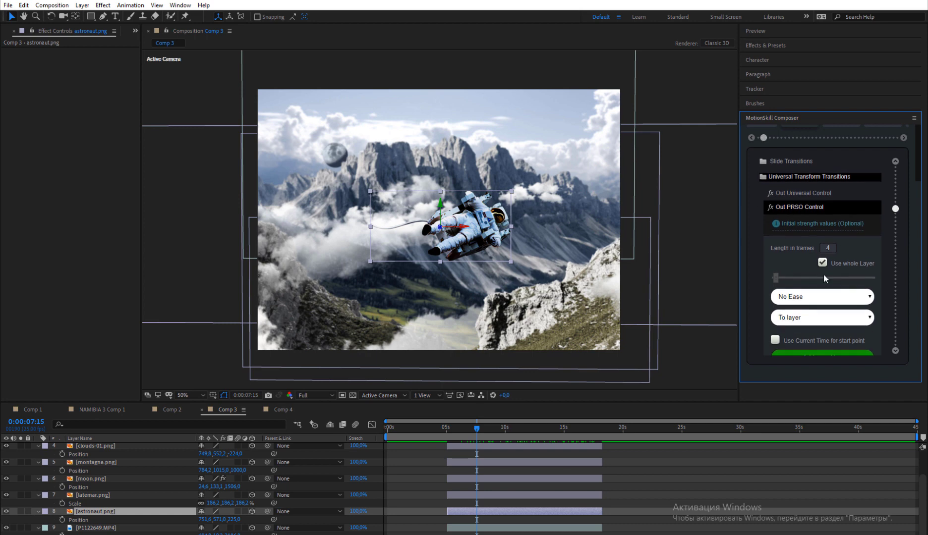
pyautogui.scroll(-3, 827, 266)
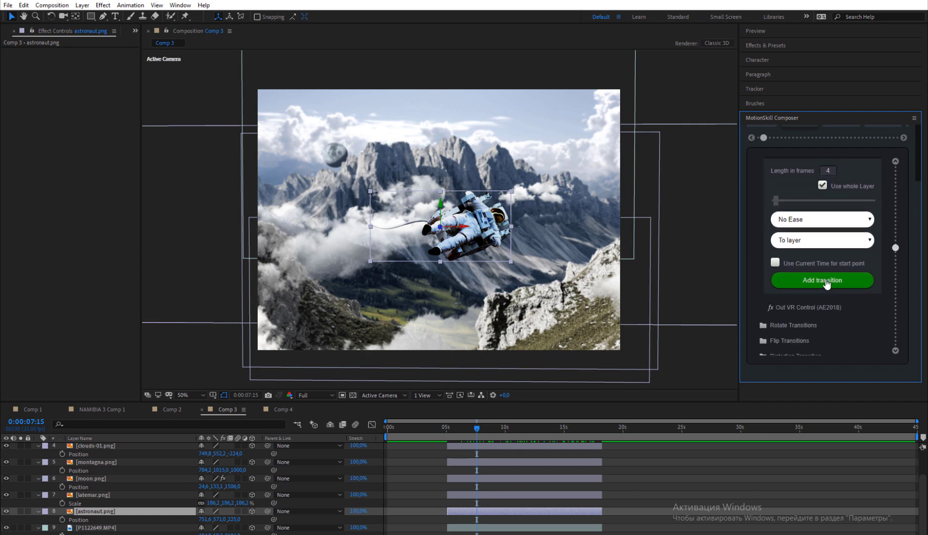
pyautogui.click(810, 281)
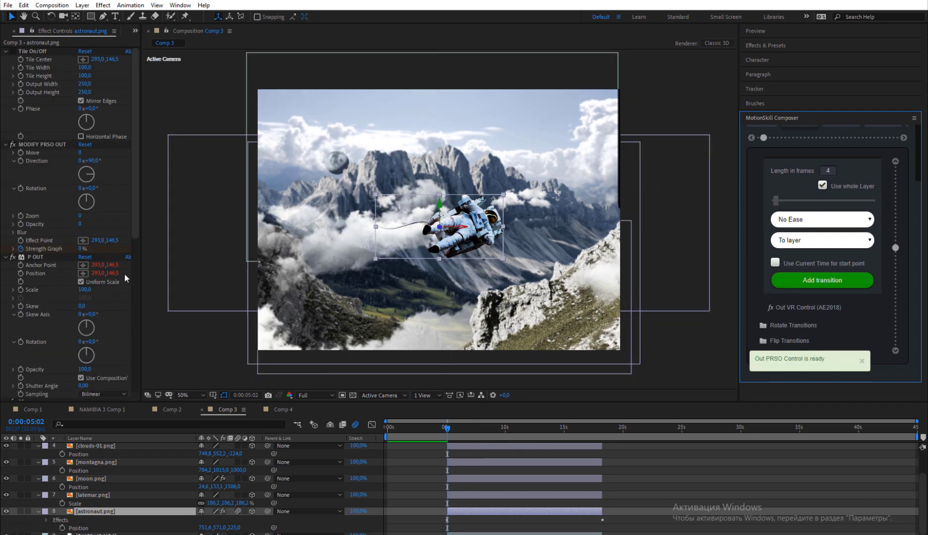
pyautogui.moveTo(88, 196); pyautogui.dragTo(94, 200)
pyautogui.moveTo(440, 435); pyautogui.dragTo(601, 431)
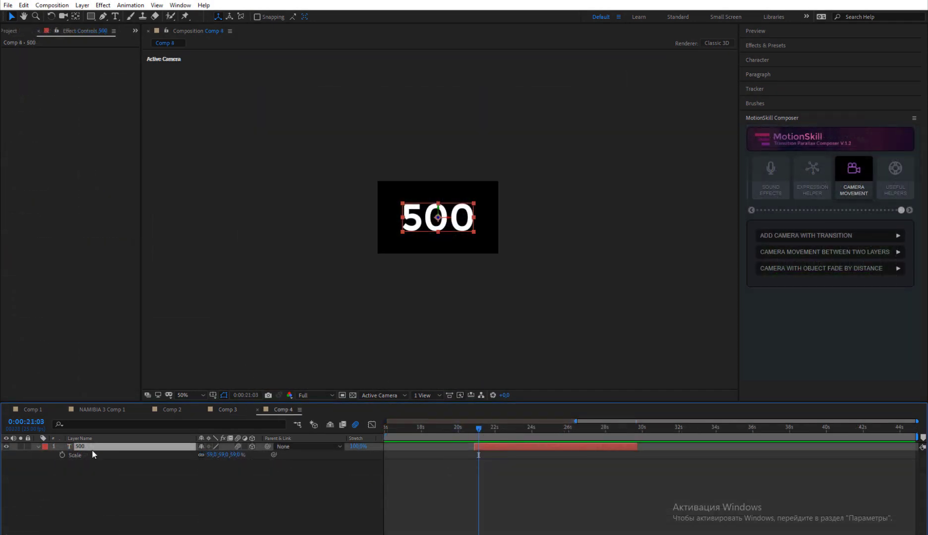
# - Duplicate the 500 text layer in Comp 4 and change the copy's text to 900
pyautogui.hotkey('ctrl', 'd')
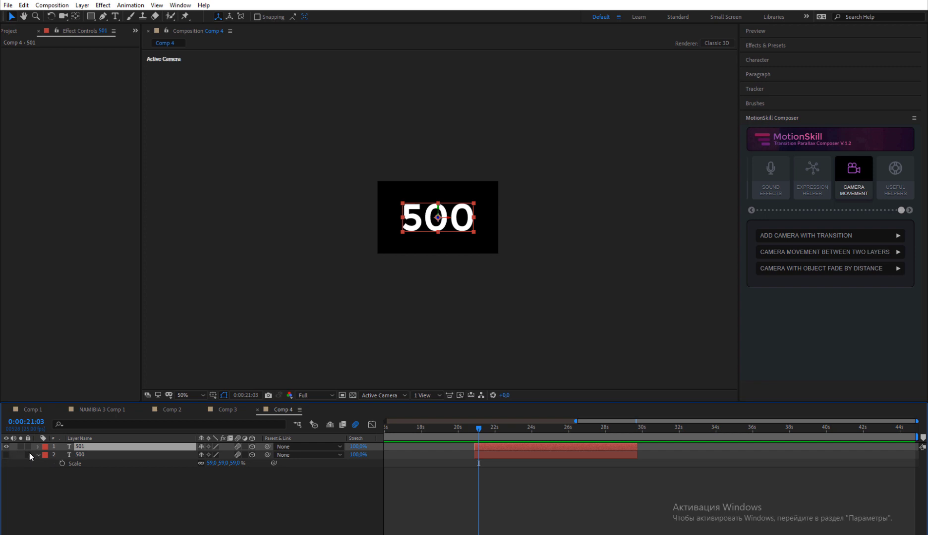
pyautogui.doubleClick(448, 215)
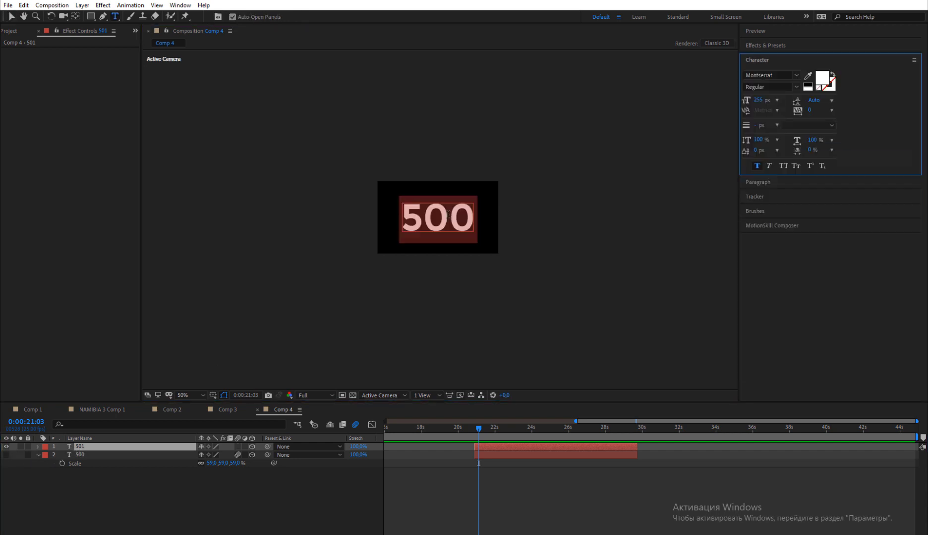
pyautogui.write('900')
# - Move the 900 text outside the frame, below and to the right of it, and show the 500 layer
pyautogui.click(10, 17)
pyautogui.moveTo(438, 218); pyautogui.dragTo(630, 365)
pyautogui.click(6, 454)
pyautogui.click(405, 311)
# - Add a No Ease camera movement between the 500 and 900 text layers and preview it
pyautogui.click(102, 454)
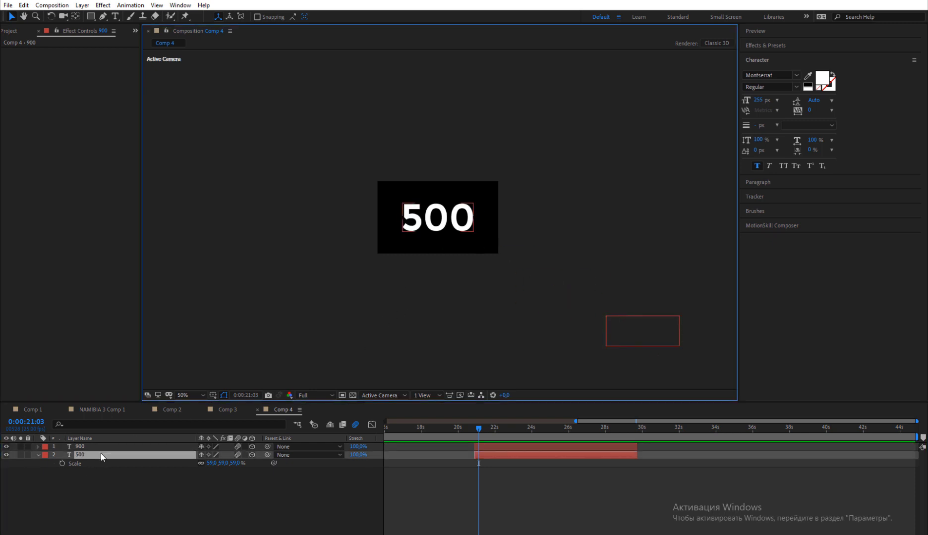
pyautogui.keyDown('shift'); pyautogui.click(125, 446); pyautogui.keyUp('shift')
pyautogui.click(689, 266)
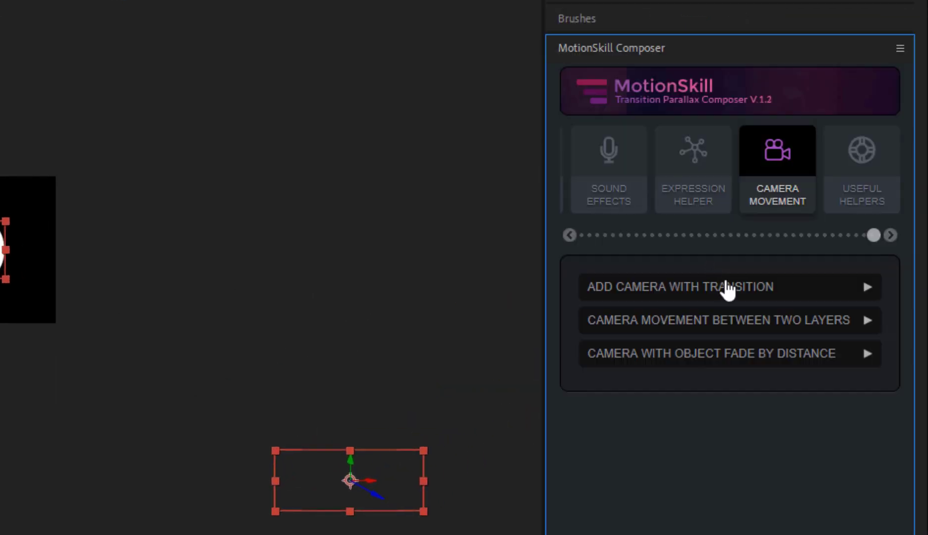
pyautogui.click(738, 322)
pyautogui.click(714, 475)
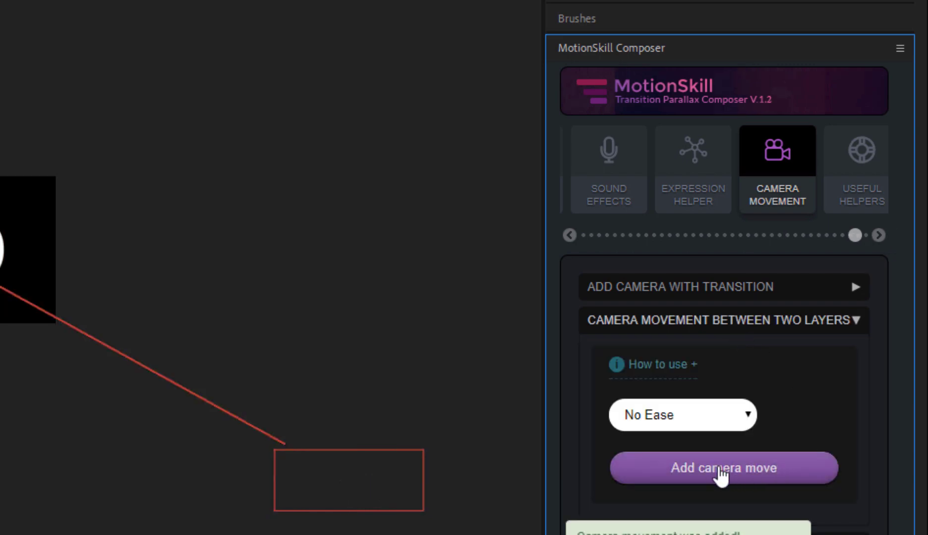
pyautogui.press('space')
pyautogui.moveTo(458, 439); pyautogui.dragTo(506, 493)
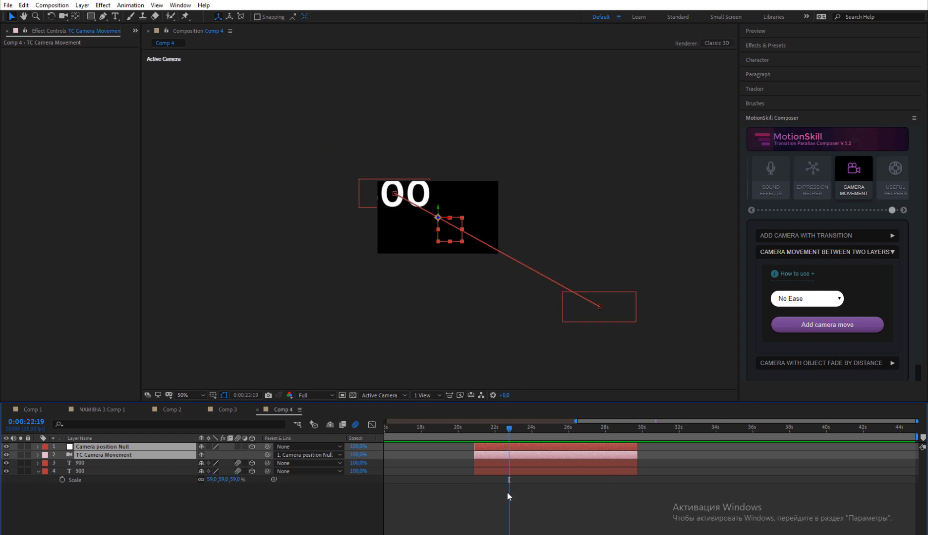
pyautogui.click(507, 492)
# - Bend the camera's motion path by repositioning the Camera position Null partway through the move, and preview the result
pyautogui.click(102, 447)
pyautogui.moveTo(443, 219); pyautogui.dragTo(472, 255)
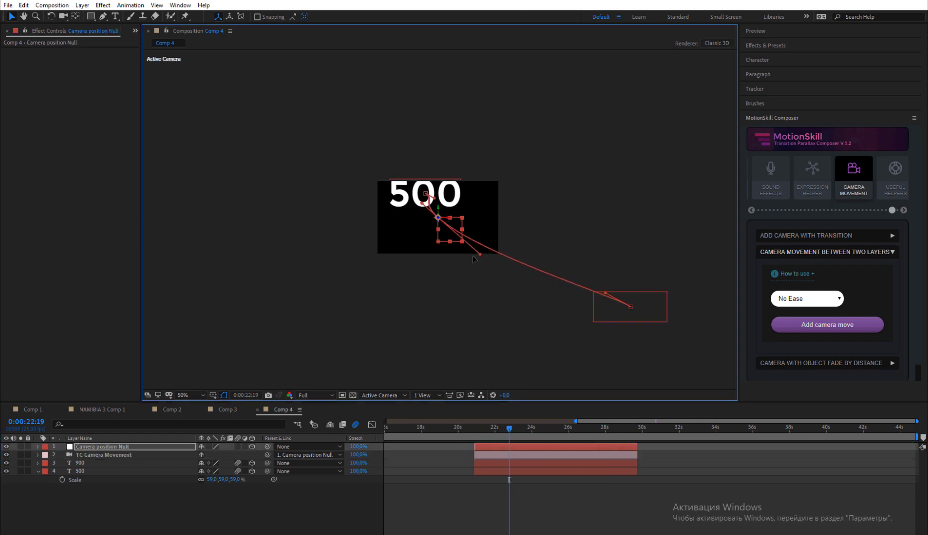
pyautogui.moveTo(509, 429)
pyautogui.mouseDown()
pyautogui.moveTo(486, 433)
pyautogui.moveTo(636, 435)
pyautogui.moveTo(478, 436)
pyautogui.moveTo(509, 431)
pyautogui.moveTo(500, 431)
pyautogui.mouseUp()
pyautogui.press('space')
# - Undo the motion path change and the added camera movement
pyautogui.hotkey('ctrl', 'z')
pyautogui.hotkey('ctrl', 'z')
pyautogui.hotkey('ctrl', 'z')
# - Trim the ends of the 500 and 900 text layers to 0:00:22:08
pyautogui.click(316, 501)
pyautogui.click(486, 455)
pyautogui.keyDown('shift'); pyautogui.click(487, 447); pyautogui.keyUp('shift')
pyautogui.hotkey('alt', ']')
# - Add a Bounce with Ease camera movement between the two text layers and preview it
pyautogui.click(830, 302)
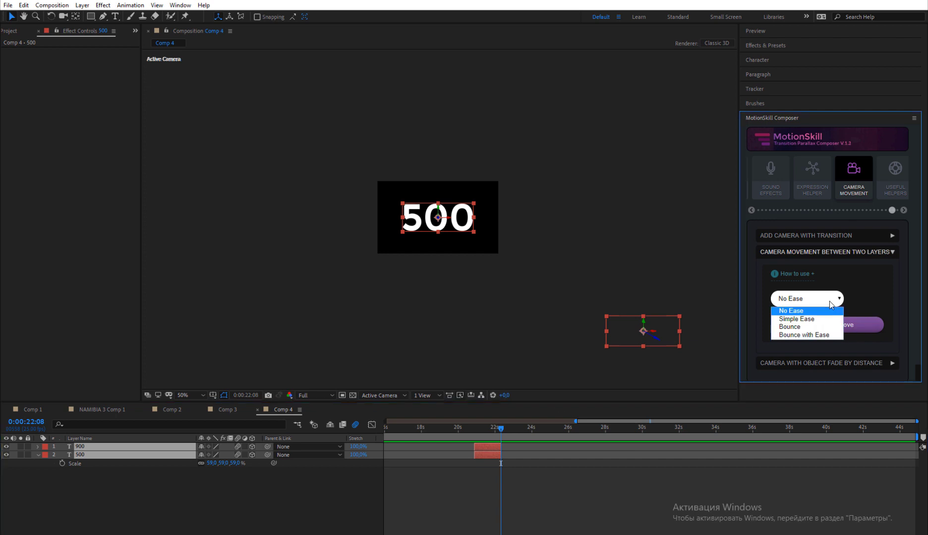
pyautogui.click(825, 335)
pyautogui.click(832, 327)
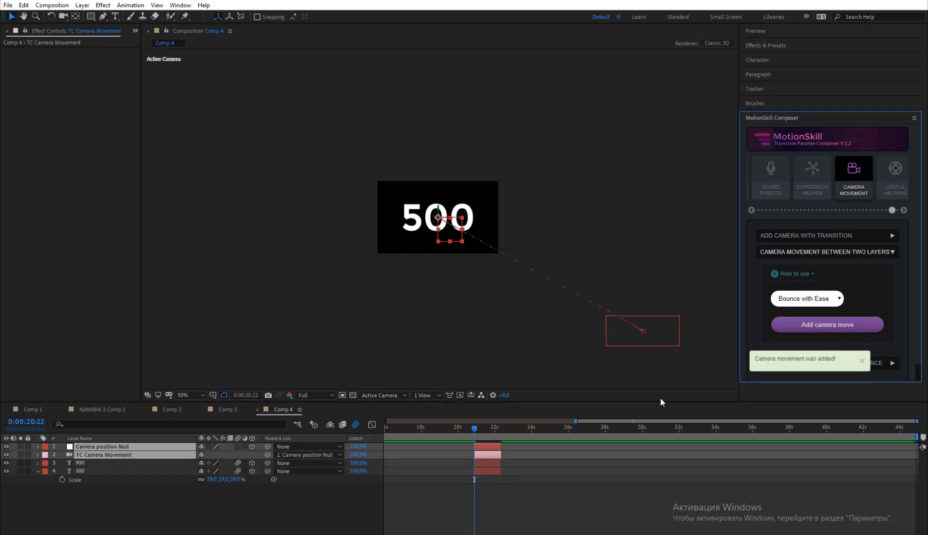
pyautogui.click(475, 431)
pyautogui.press('space')
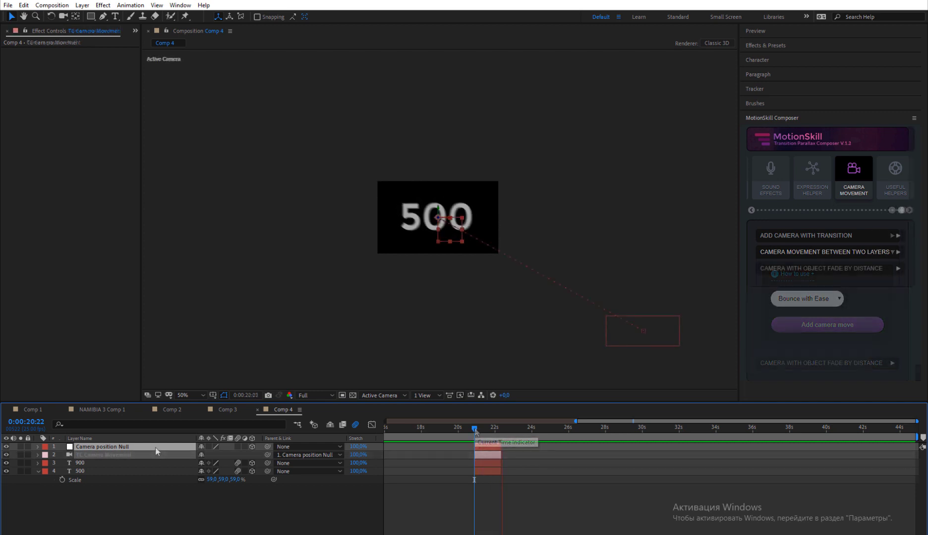
# - Add the Wiggle with Control expression to the Position property of the Camera position Null
pyautogui.press('p')
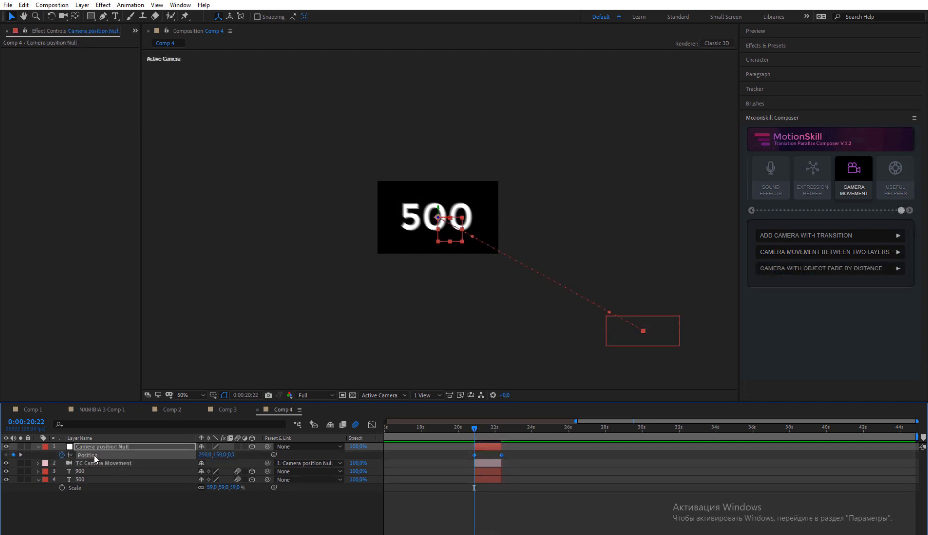
pyautogui.click(812, 191)
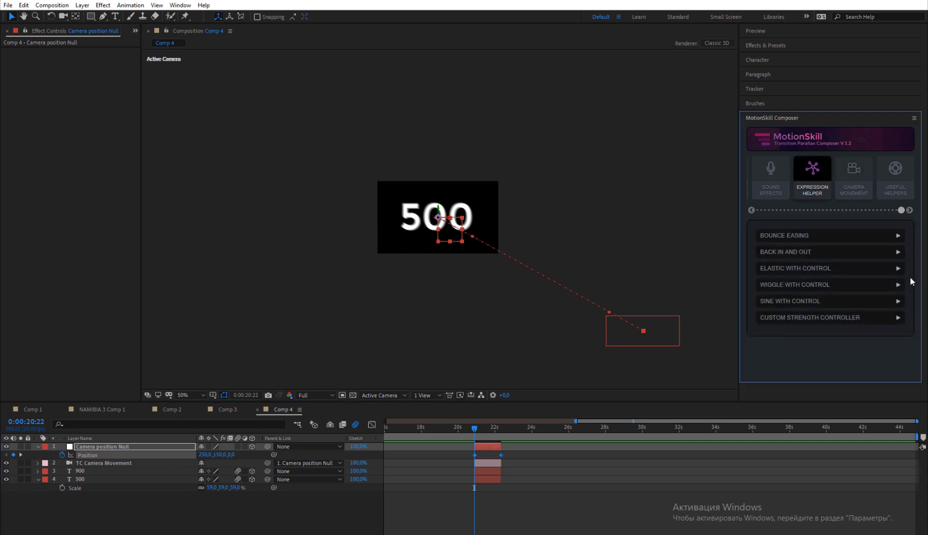
pyautogui.click(807, 284)
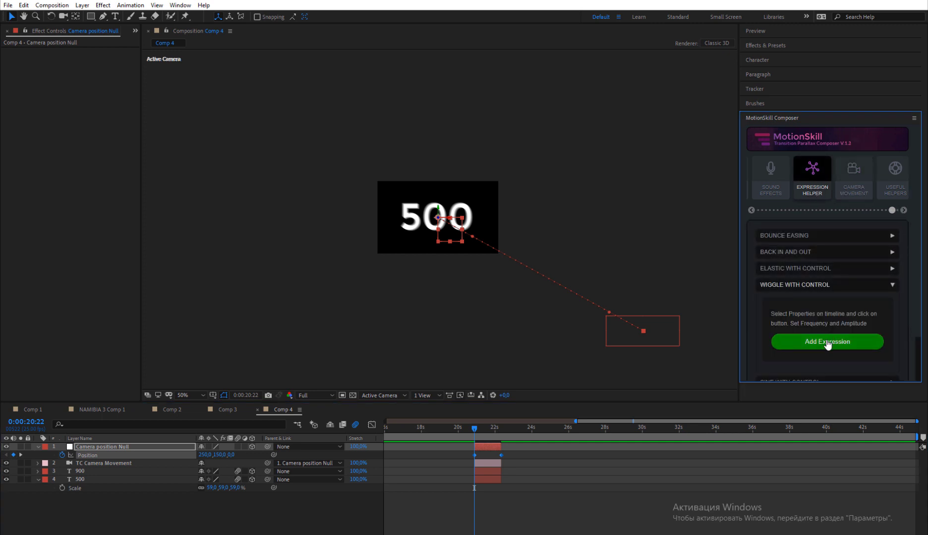
pyautogui.click(827, 343)
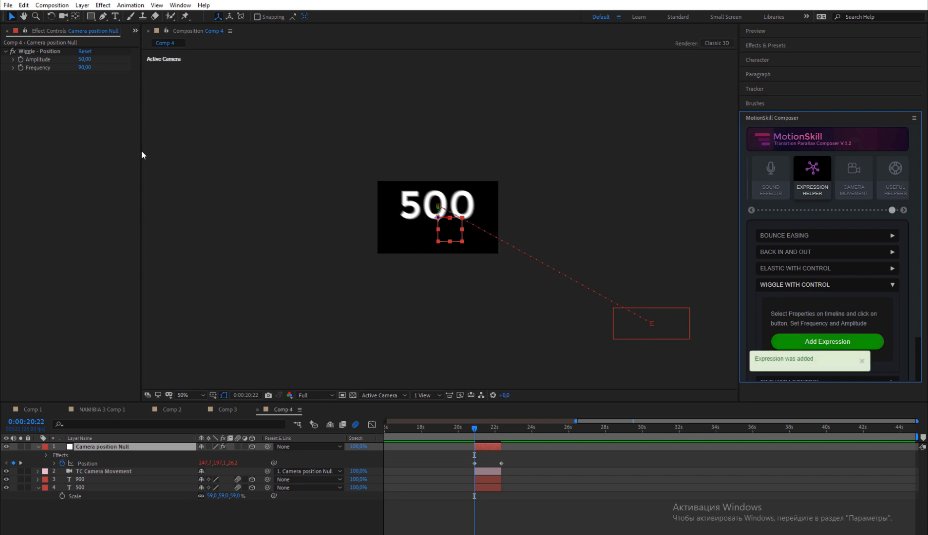
# - Preview the camera shake and adjust the values of the Position wiggle control
pyautogui.press('space')
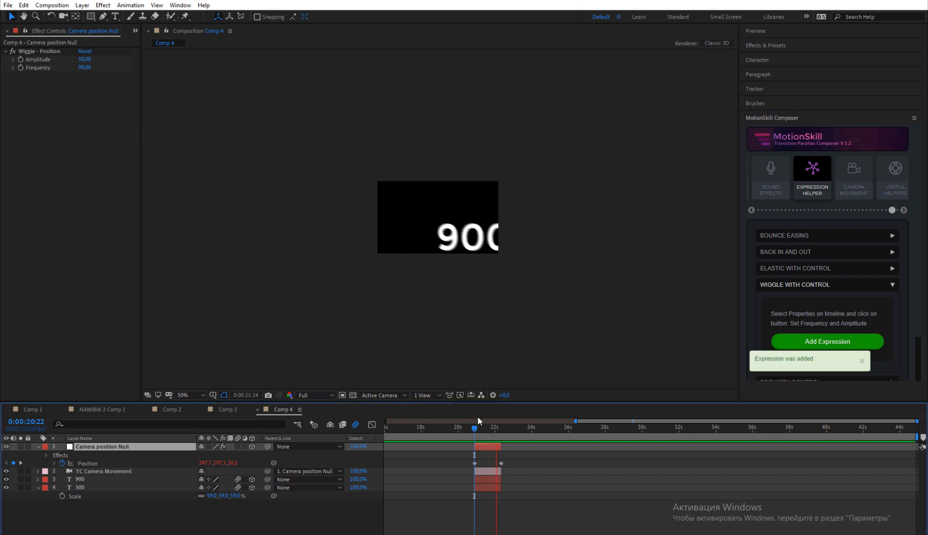
pyautogui.moveTo(477, 427)
pyautogui.mouseDown()
pyautogui.moveTo(499, 433)
pyautogui.moveTo(478, 433)
pyautogui.mouseUp()
pyautogui.moveTo(88, 63); pyautogui.dragTo(121, 72)
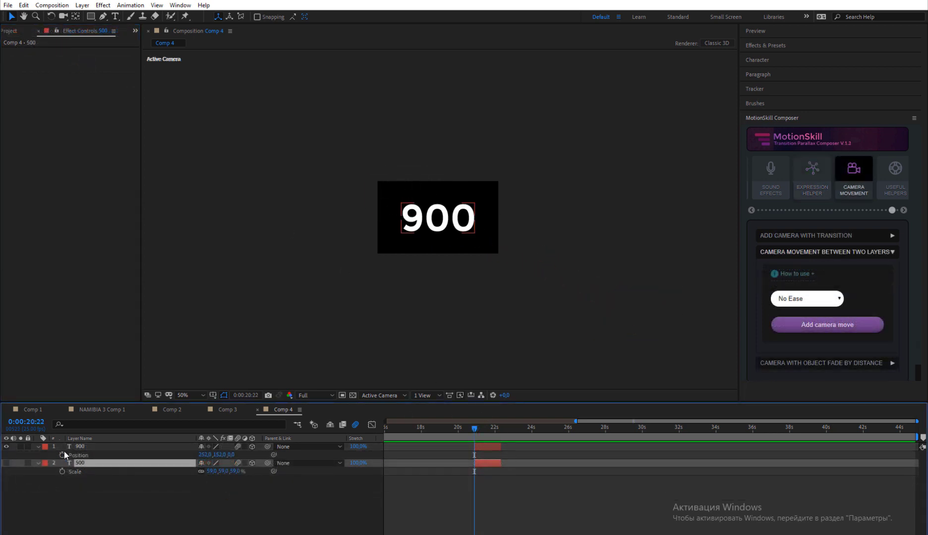
# - Set the 900 text layer's Z position to 2007 and add a No Ease camera movement between the 500 and 900 layers
pyautogui.click(80, 447)
pyautogui.moveTo(230, 458); pyautogui.dragTo(818, 420)
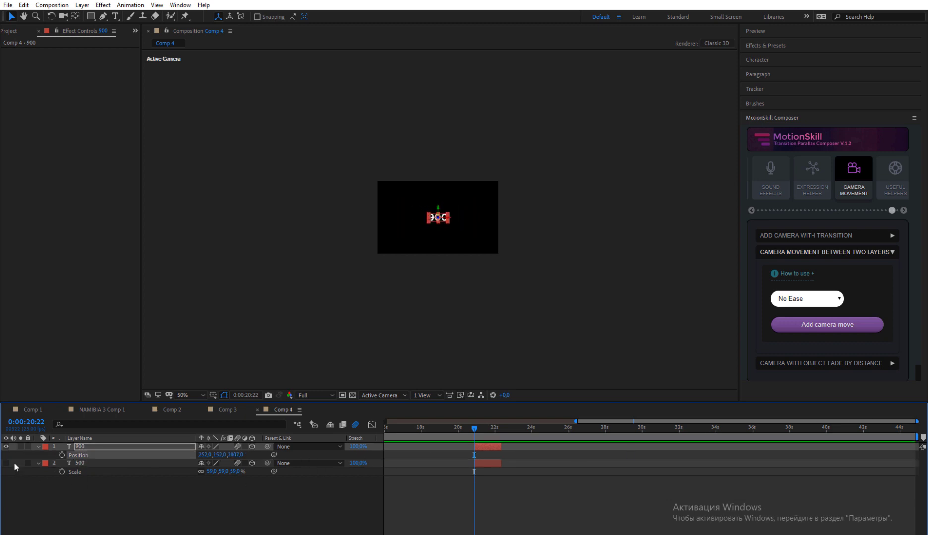
pyautogui.click(100, 463)
pyautogui.keyDown('ctrl'); pyautogui.click(109, 447); pyautogui.keyUp('ctrl')
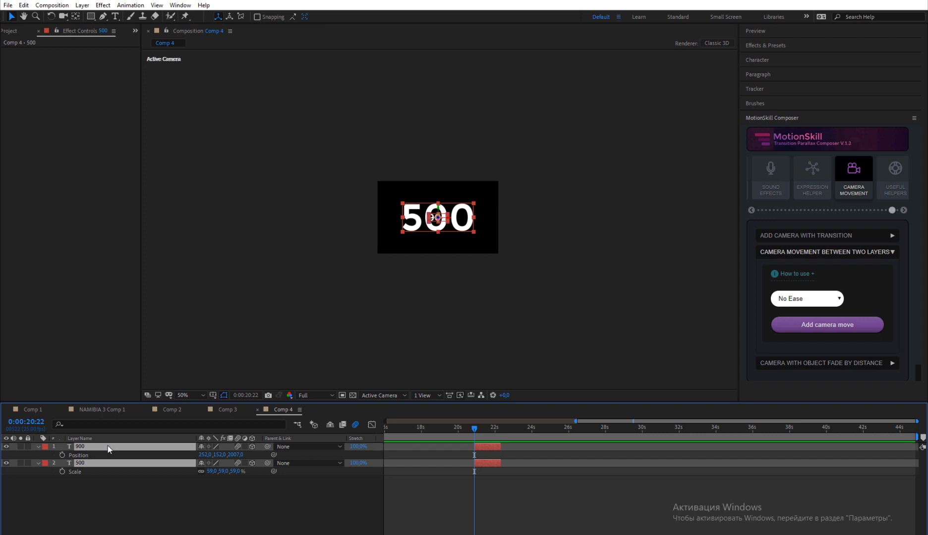
pyautogui.click(835, 330)
# - Preview the camera flying through the 500 text to the 900 text
pyautogui.scroll(1, 460, 236)
pyautogui.press('space')
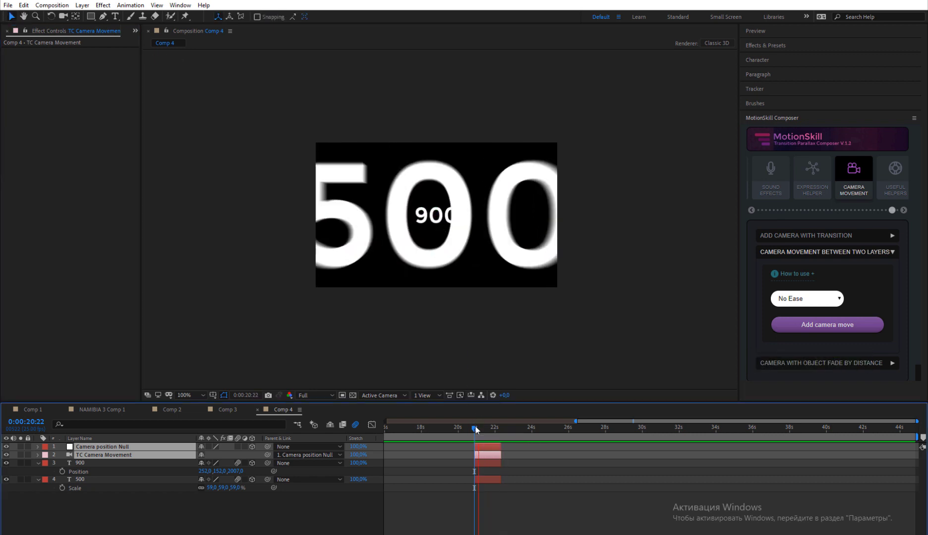
pyautogui.press('space')
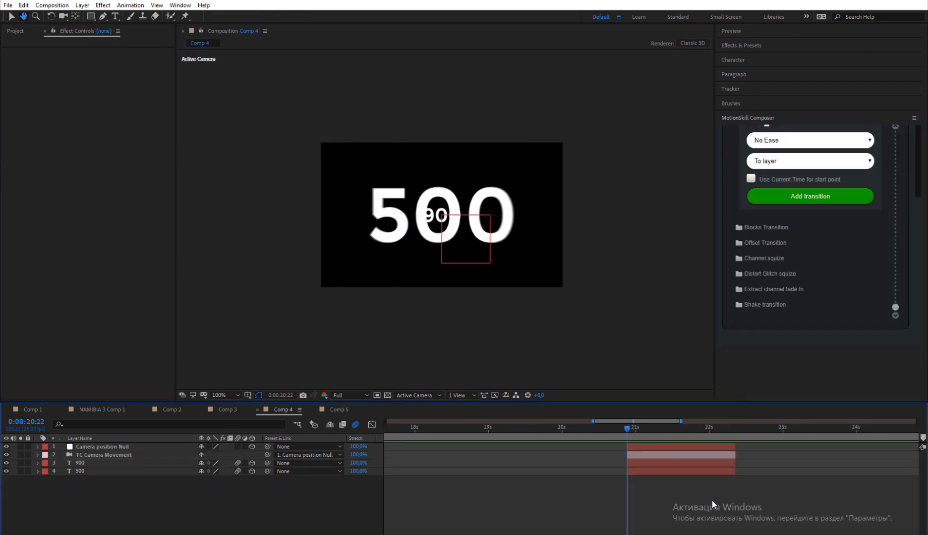
# - Duplicate the 500 and 900 text layers and bring both copies to the front of the layer stack
pyautogui.moveTo(711, 504); pyautogui.dragTo(600, 501)
pyautogui.click(80, 471)
pyautogui.keyDown('shift'); pyautogui.click(86, 464); pyautogui.keyUp('shift')
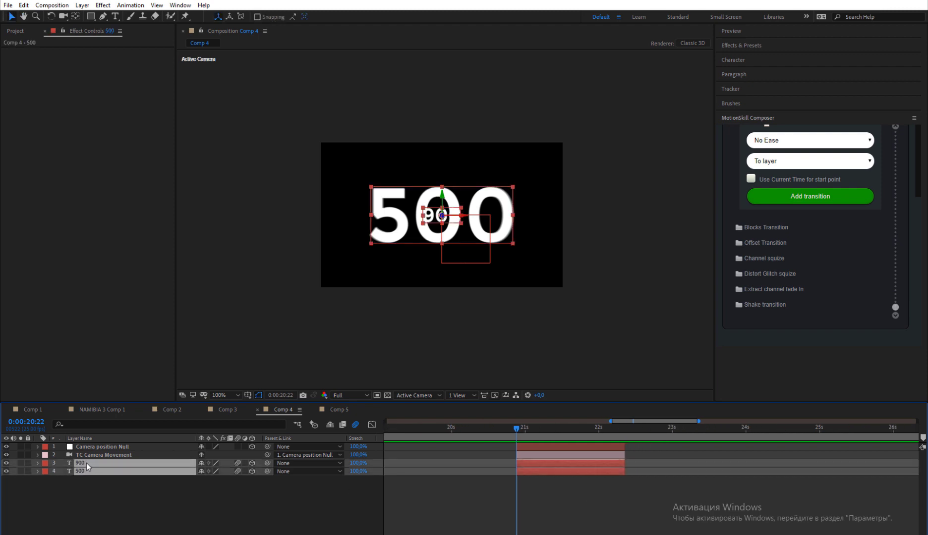
pyautogui.hotkey('ctrl', 'd')
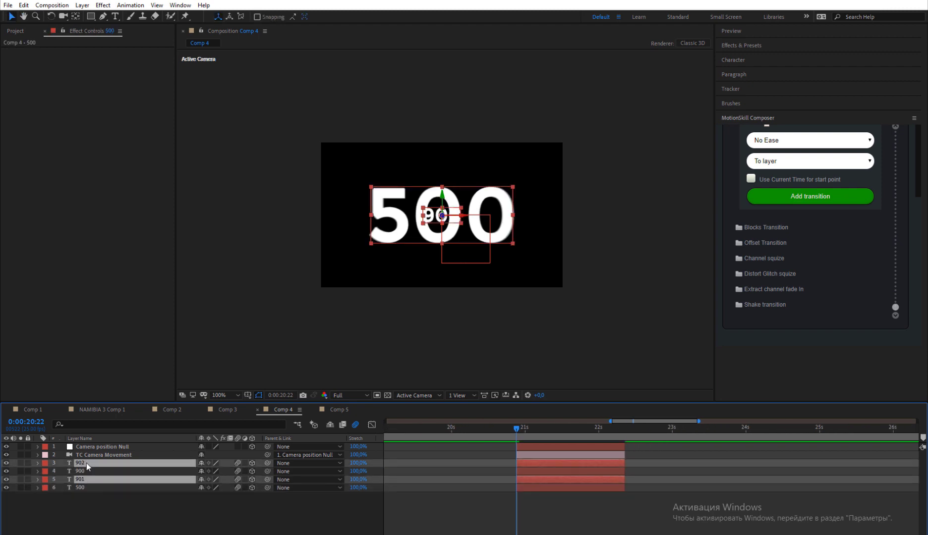
pyautogui.hotkey('ctrl', 'alt', 'Up')
pyautogui.hotkey('ctrl', 'alt', 'Up')
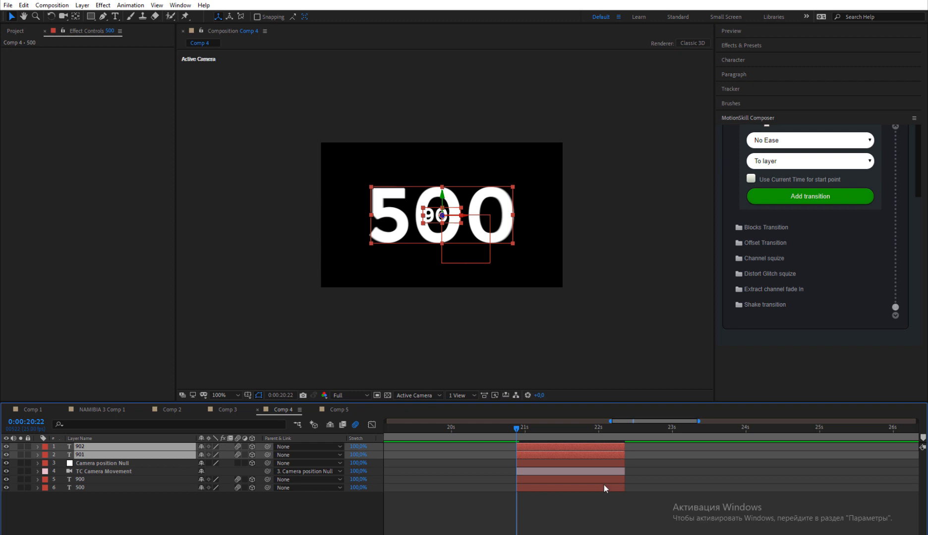
# - Shift the two duplicated text layers to start at 0:00:22:09, right after the originals, and show their Position properties
pyautogui.moveTo(596, 457); pyautogui.dragTo(696, 457)
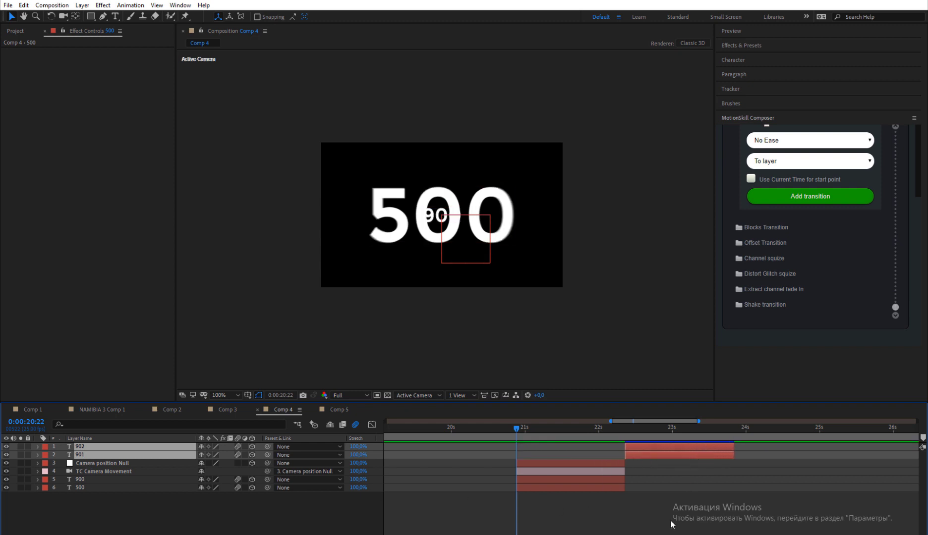
pyautogui.press('=')
pyautogui.moveTo(724, 506); pyautogui.dragTo(600, 504)
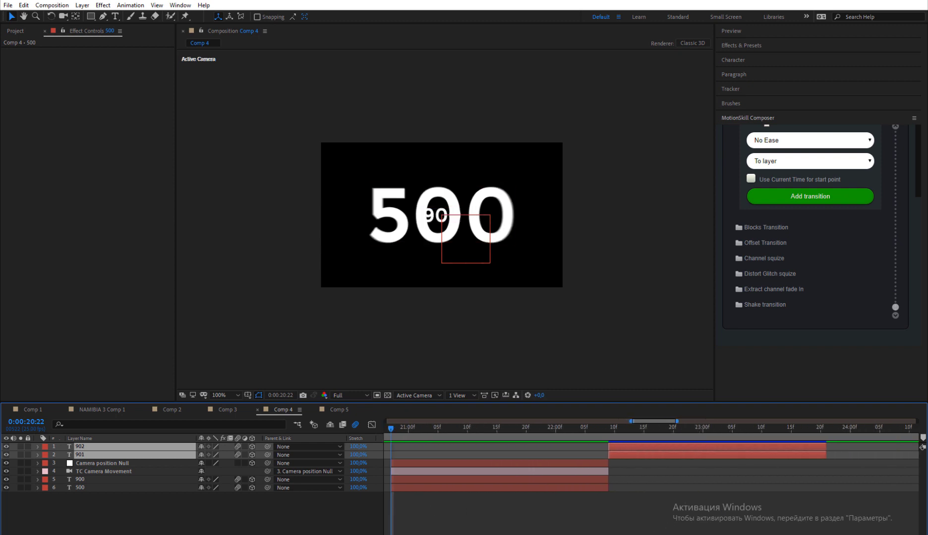
pyautogui.click(637, 476)
pyautogui.click(622, 456)
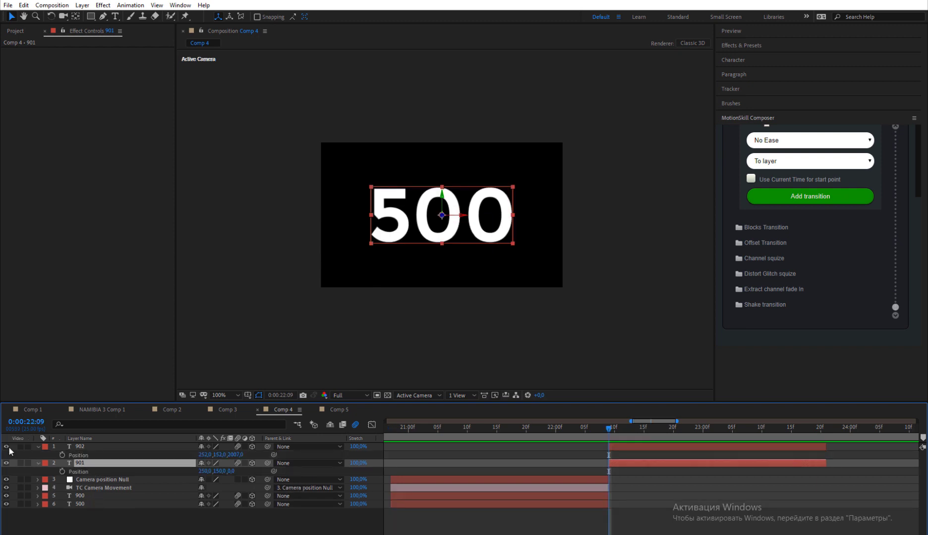
# - Place layer 901 above layer 902 and set the Z position of 901 to 4000
pyautogui.moveTo(82, 447); pyautogui.dragTo(86, 470)
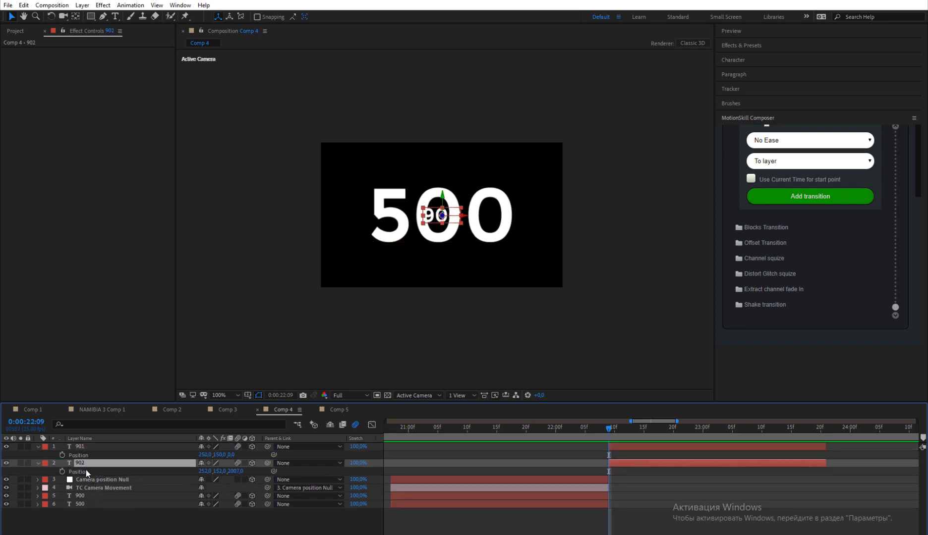
pyautogui.click(85, 445)
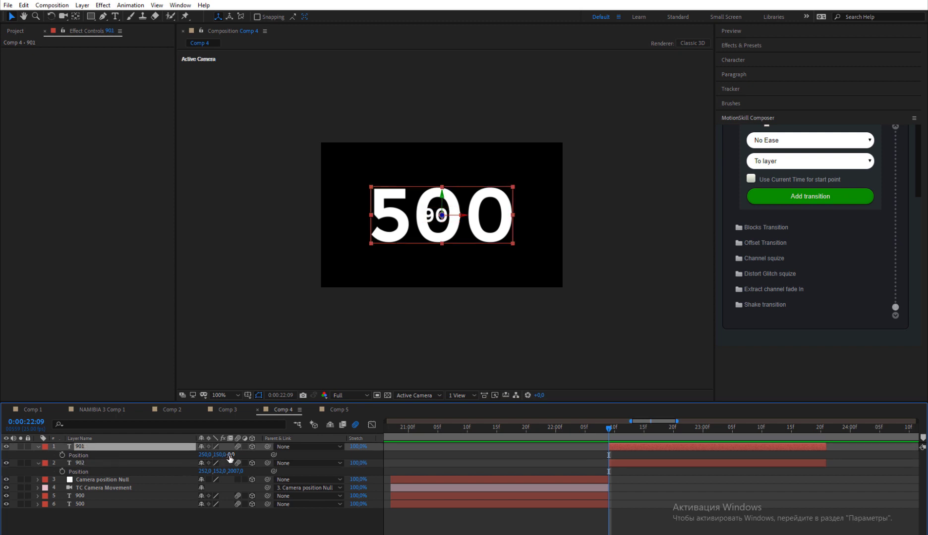
pyautogui.write('4000')
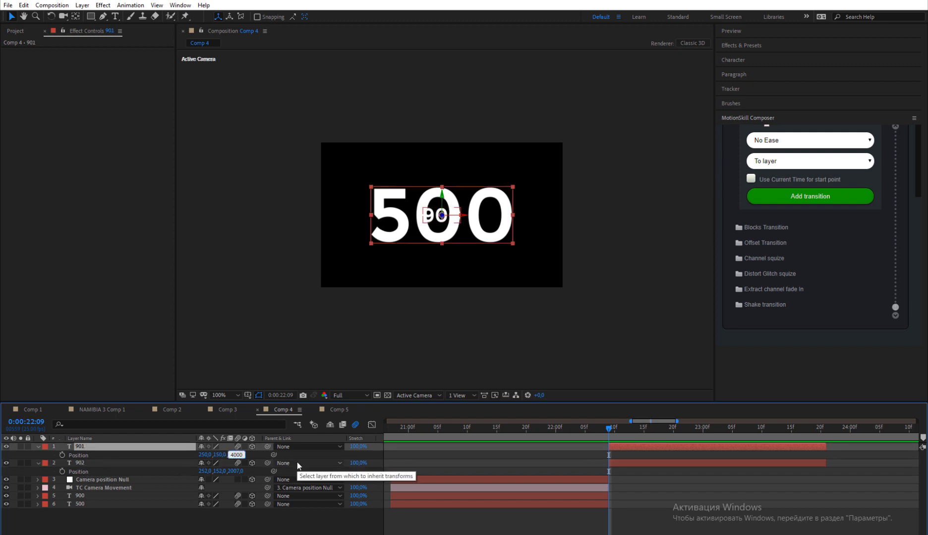
pyautogui.press('Return')
# - Add a No Ease camera movement between the duplicated text layers 902 and 901
pyautogui.click(454, 321)
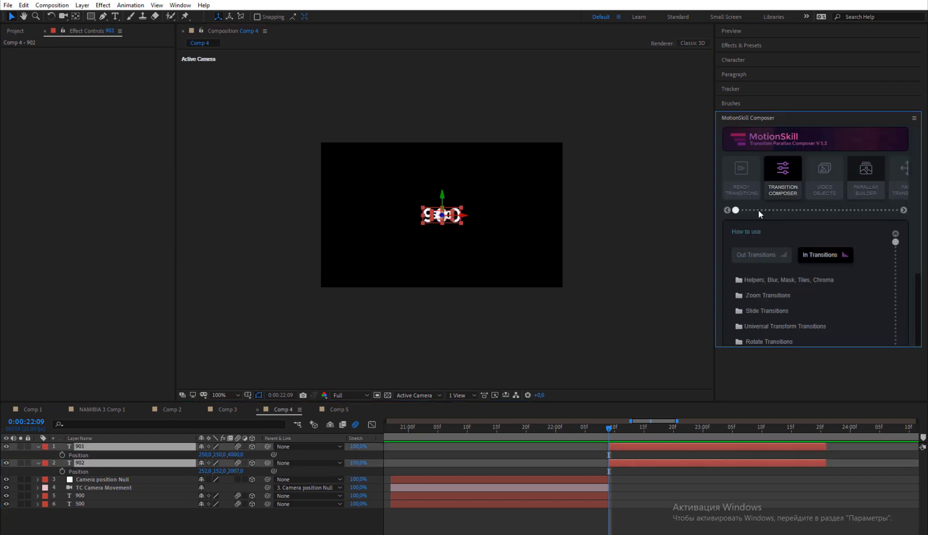
pyautogui.moveTo(736, 211); pyautogui.dragTo(896, 214)
pyautogui.click(850, 187)
pyautogui.scroll(-2, 828, 216)
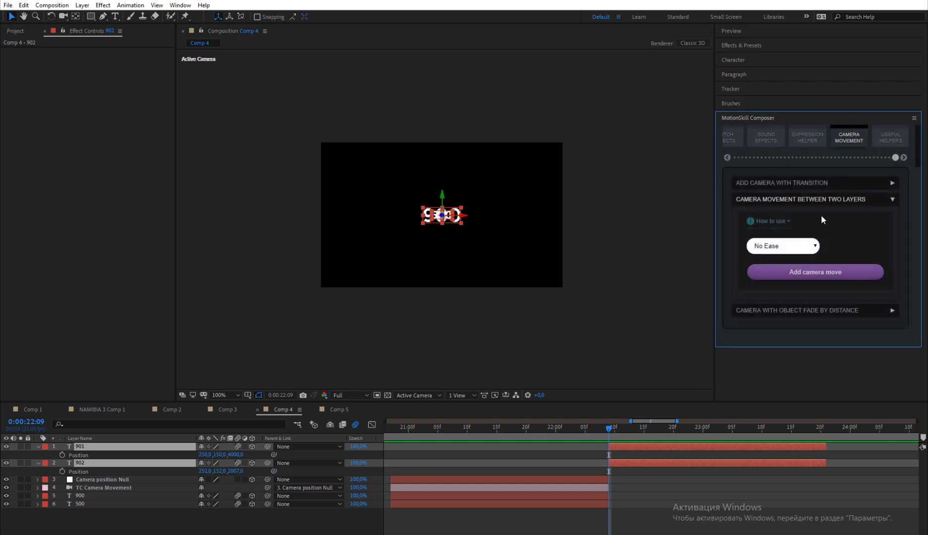
pyautogui.click(827, 271)
# - Set the work area from 0:00:20:22 to 0:00:23:21 and trim the composition to it
pyautogui.moveTo(612, 430); pyautogui.dragTo(826, 437)
pyautogui.press('n')
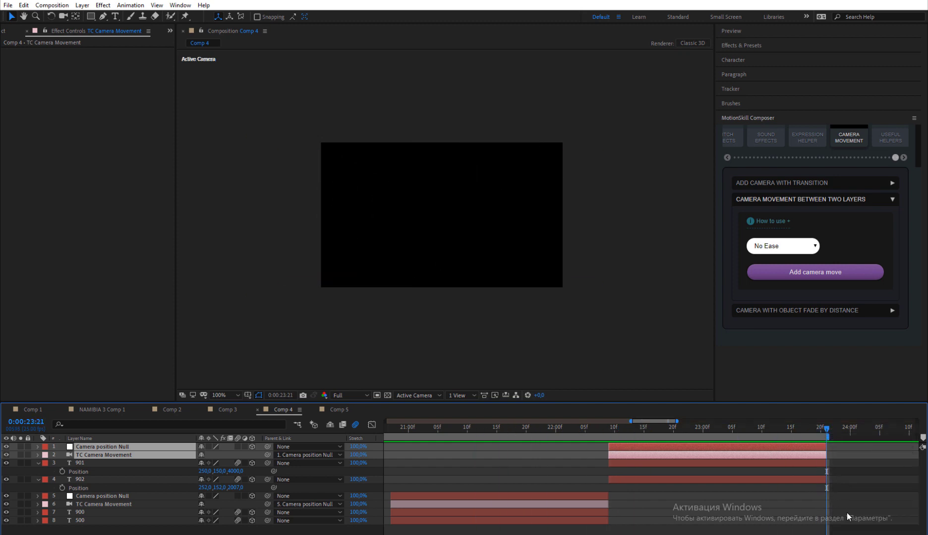
pyautogui.hscroll(-5, 848, 516)
pyautogui.click(554, 430)
pyautogui.press('b')
pyautogui.rightClick(578, 437)
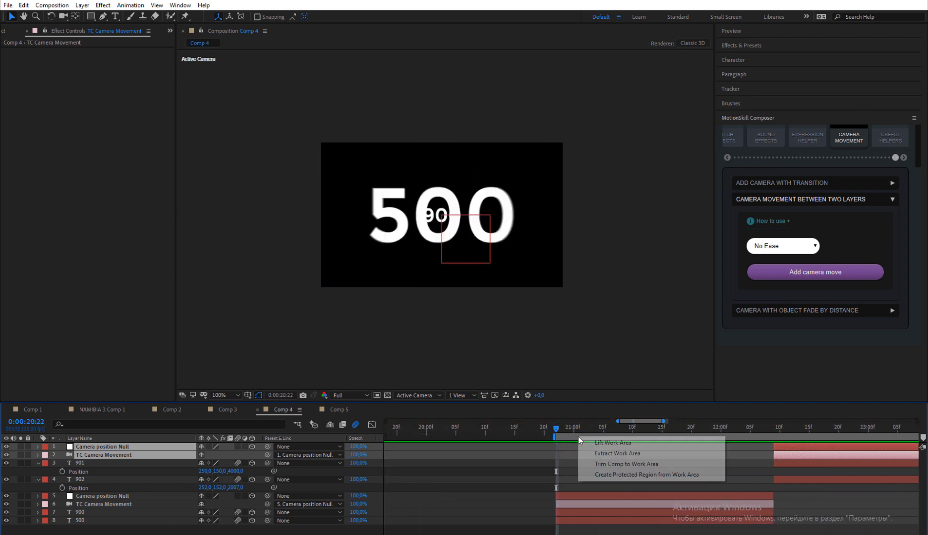
pyautogui.click(598, 464)
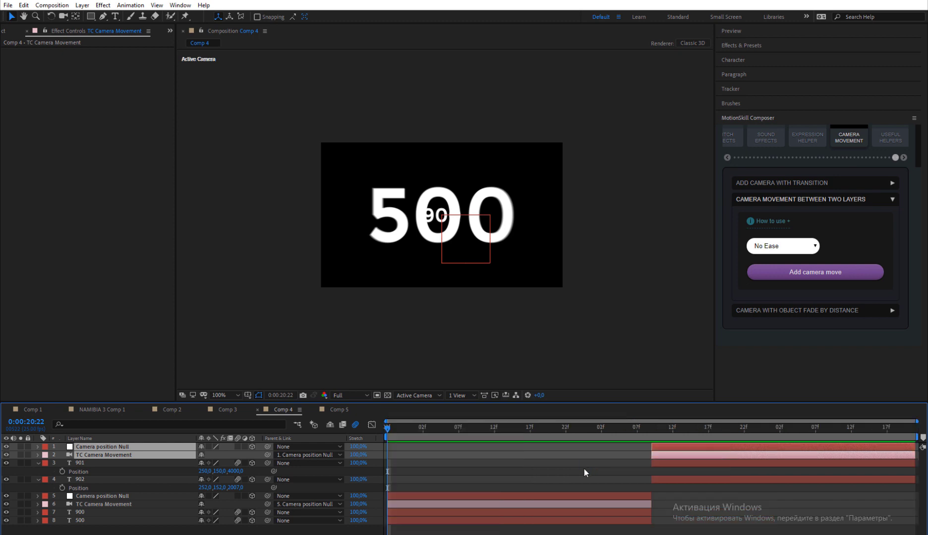
# - Preview the two consecutive camera movements in the trimmed composition
pyautogui.click(659, 432)
pyautogui.click(660, 464)
pyautogui.scroll(3, 910, 231)
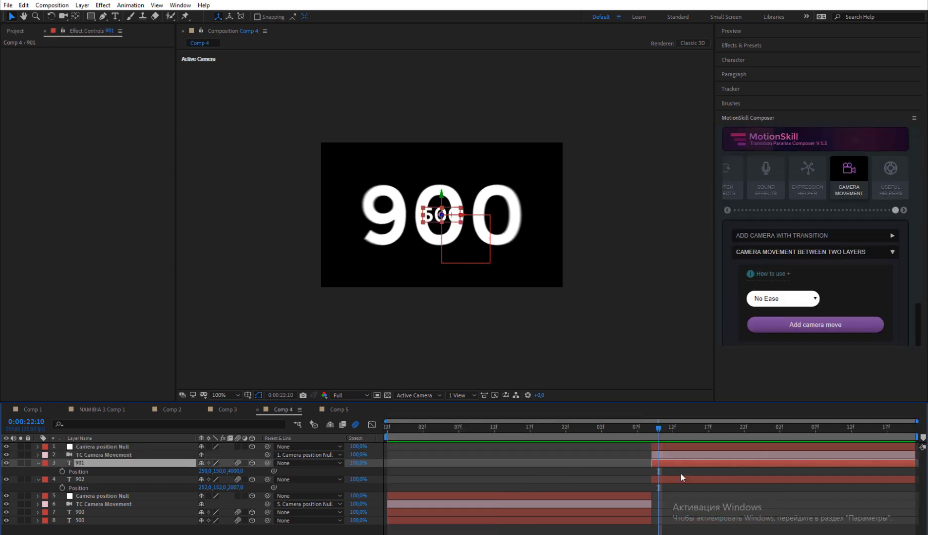
pyautogui.press('space')
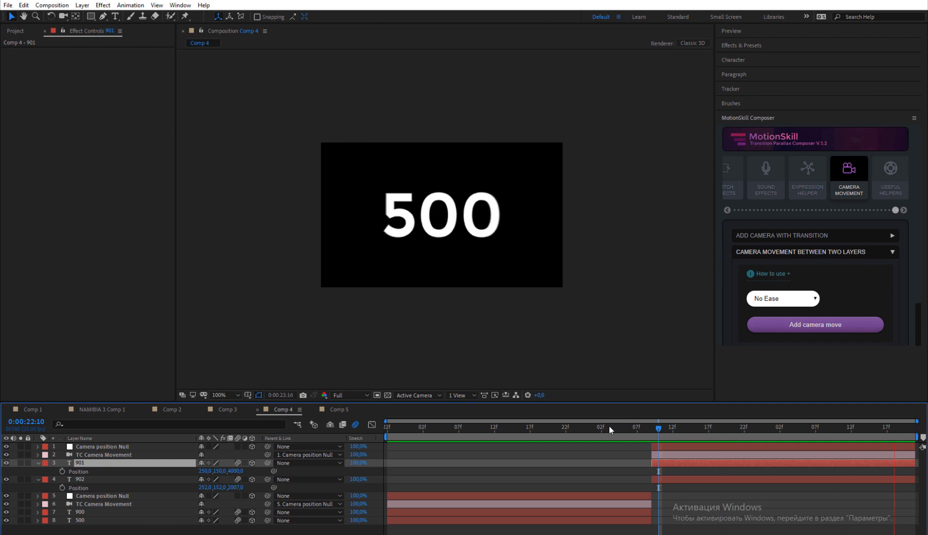
pyautogui.press('space')
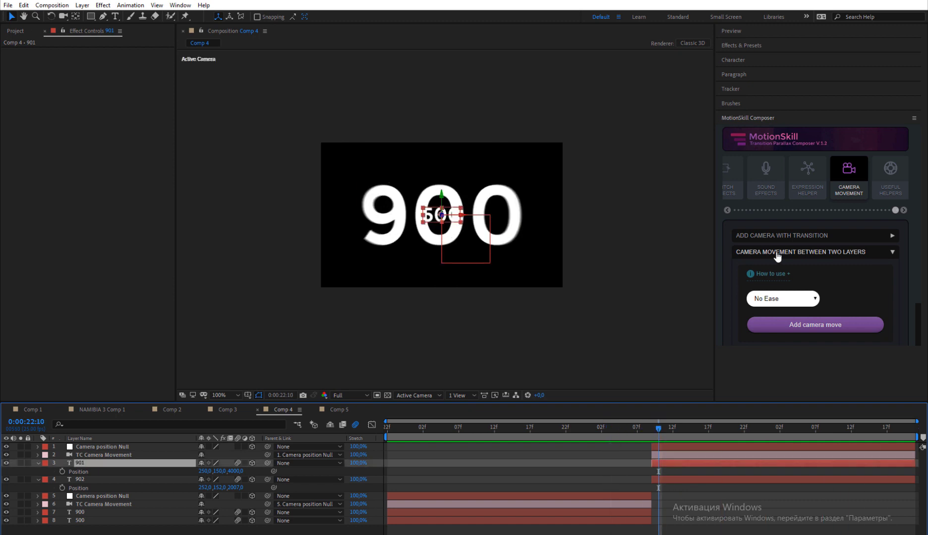
# - Add a 22-frame Fade In transition with No Ease to text layer 901 and check it
pyautogui.moveTo(895, 210); pyautogui.dragTo(726, 216)
pyautogui.click(782, 188)
pyautogui.scroll(-3, 782, 196)
pyautogui.scroll(-3, 786, 218)
pyautogui.scroll(-1, 779, 216)
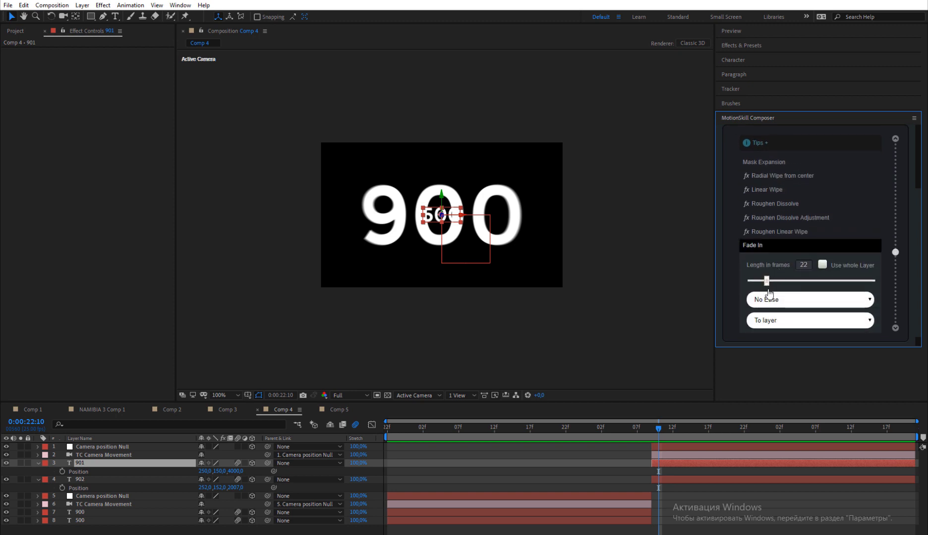
pyautogui.scroll(-2, 784, 268)
pyautogui.click(798, 278)
pyautogui.click(657, 429)
pyautogui.press('Home')
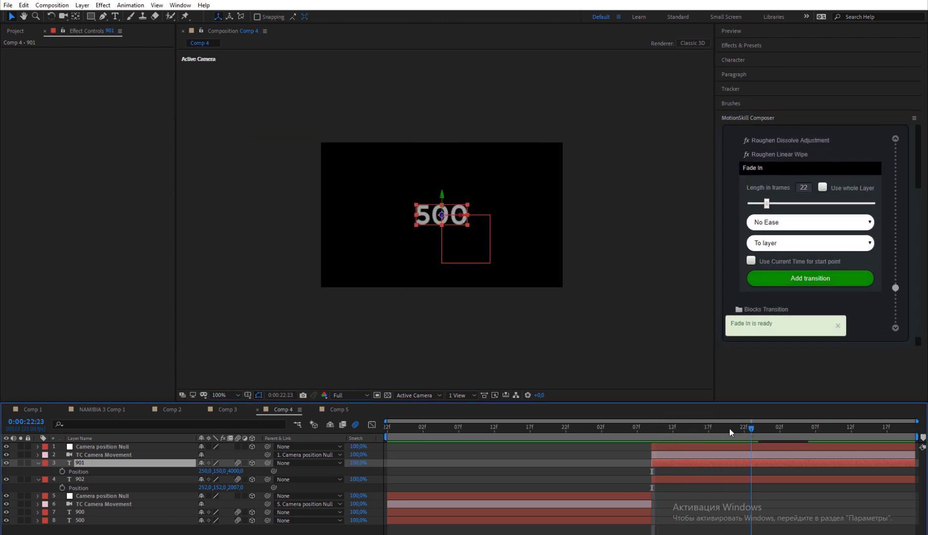
# - Add the same 22-frame Fade In transition to text layer 900 and preview the sequence
pyautogui.click(397, 516)
pyautogui.click(787, 279)
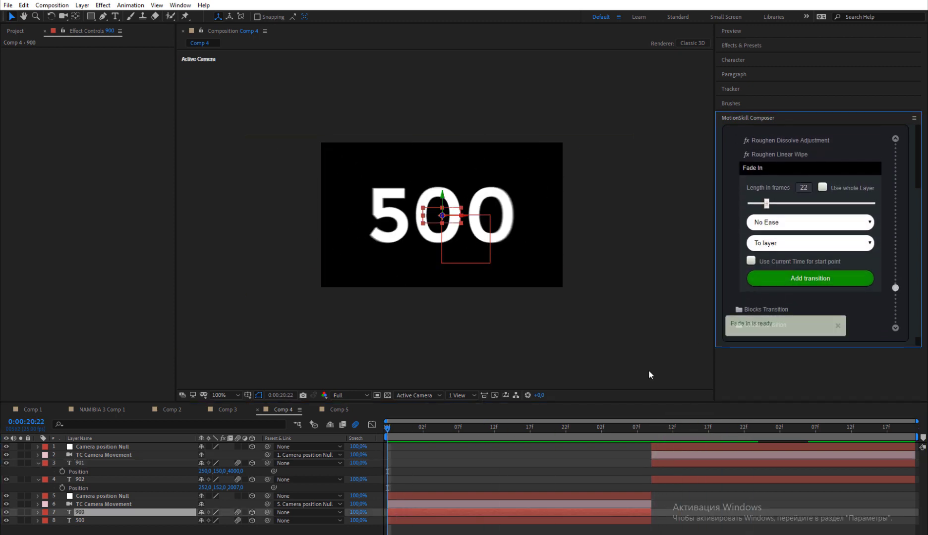
pyautogui.click(527, 432)
pyautogui.press('Home')
pyautogui.press('space')
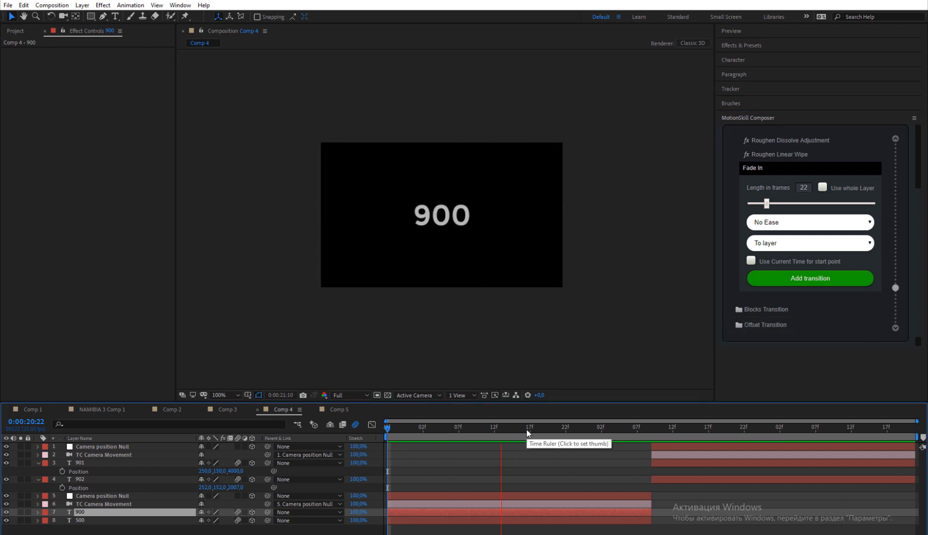
pyautogui.click(467, 428)
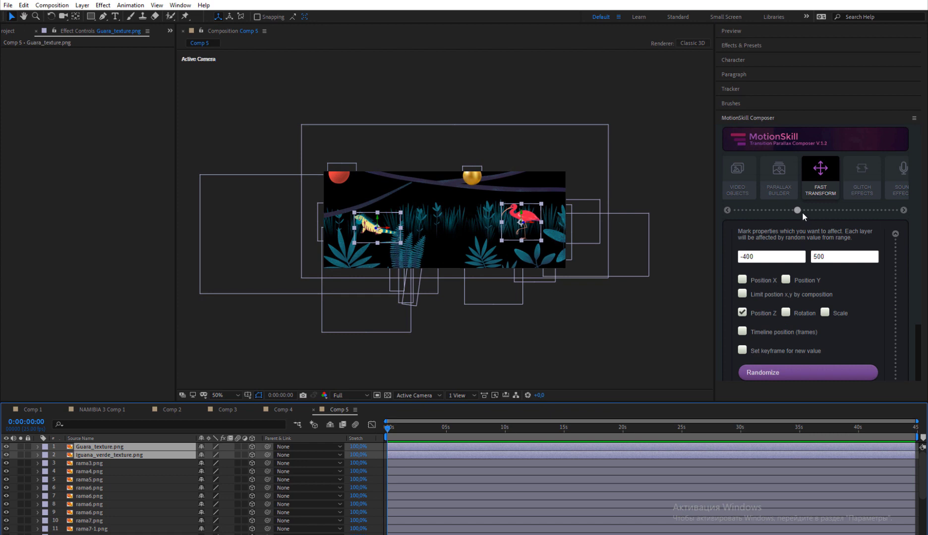
# - Add a No Ease camera movement between the iguana and the Guara bird layers in Comp 5
pyautogui.moveTo(798, 211); pyautogui.dragTo(903, 212)
pyautogui.click(847, 194)
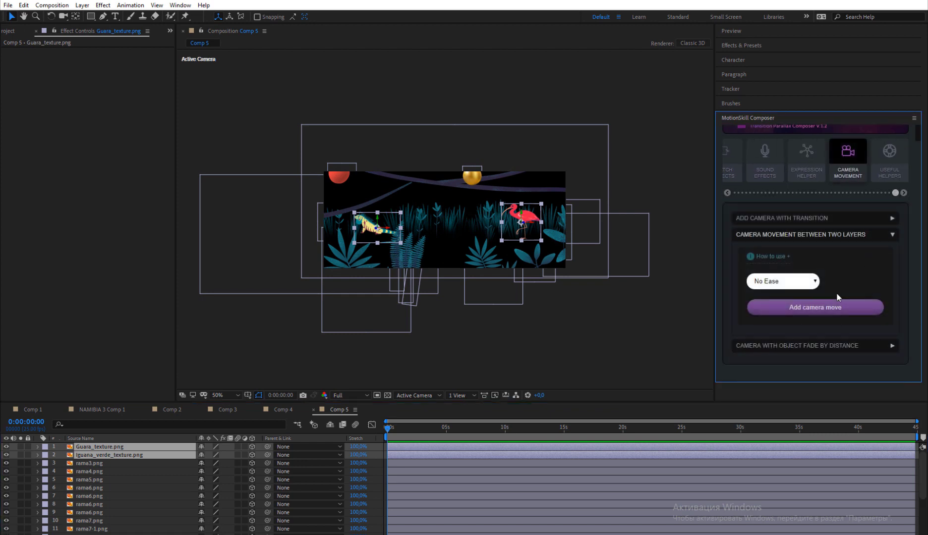
pyautogui.click(815, 309)
pyautogui.moveTo(388, 431); pyautogui.dragTo(361, 453)
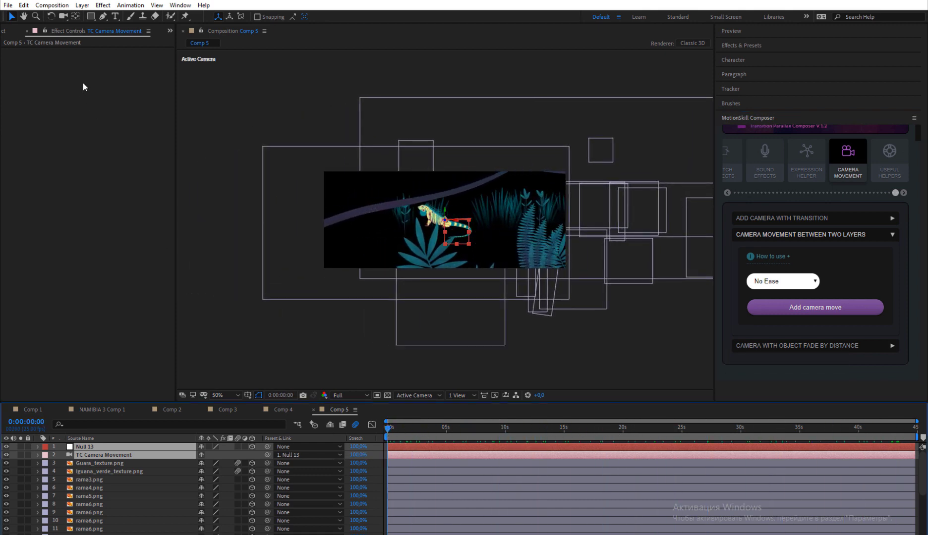
# - Set the width of Comp 5 to 400 px
pyautogui.click(52, 5)
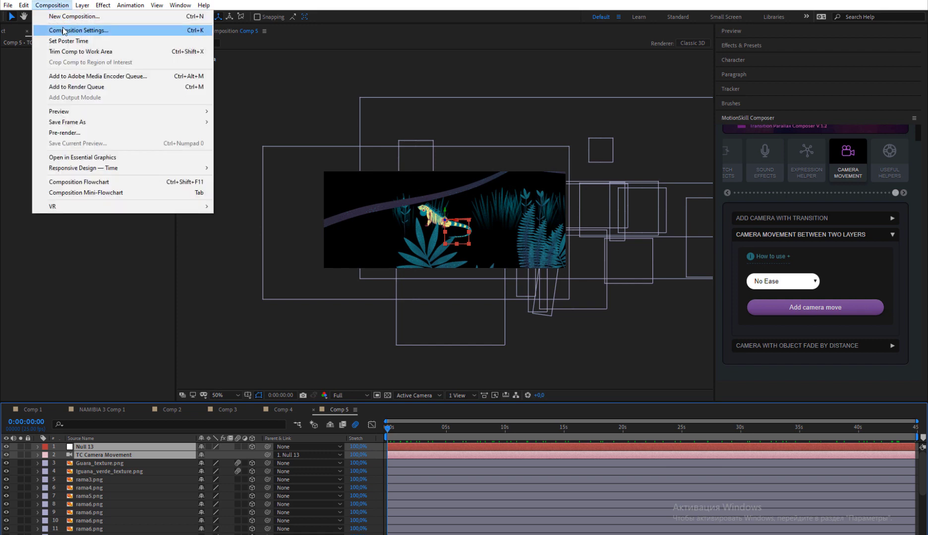
pyautogui.click(64, 30)
pyautogui.click(194, 210)
pyautogui.write('400')
pyautogui.click(337, 384)
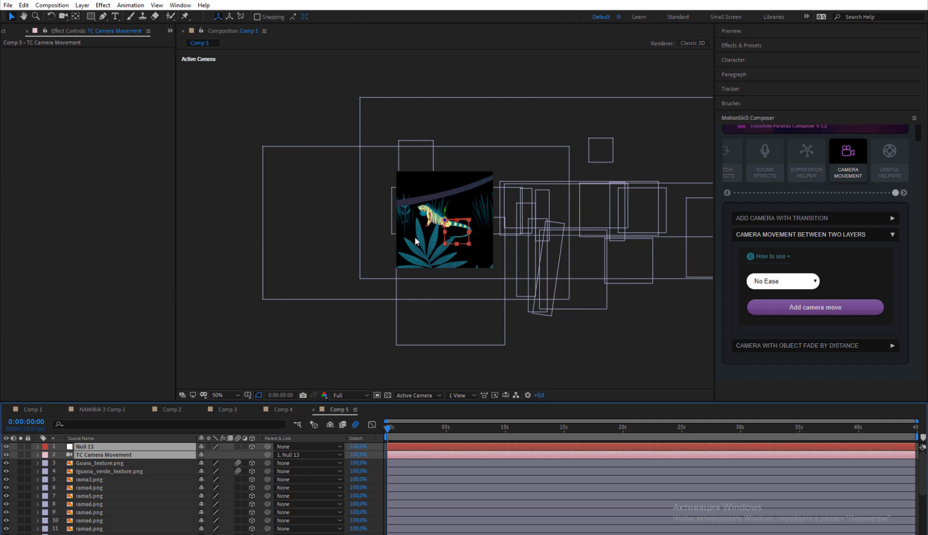
# - Preview the camera movement from the iguana to the bird in the narrowed composition
pyautogui.press('.')
pyautogui.press('space')
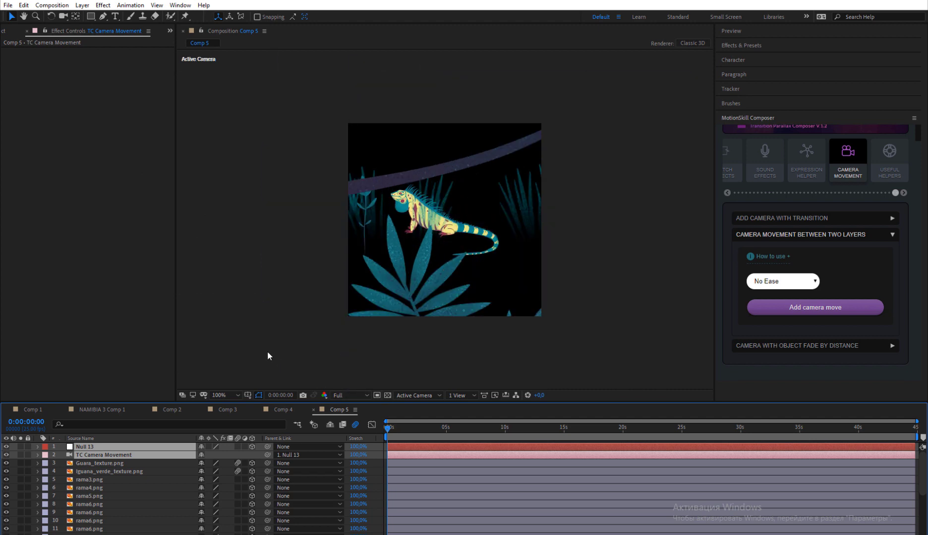
pyautogui.moveTo(423, 429); pyautogui.dragTo(713, 440)
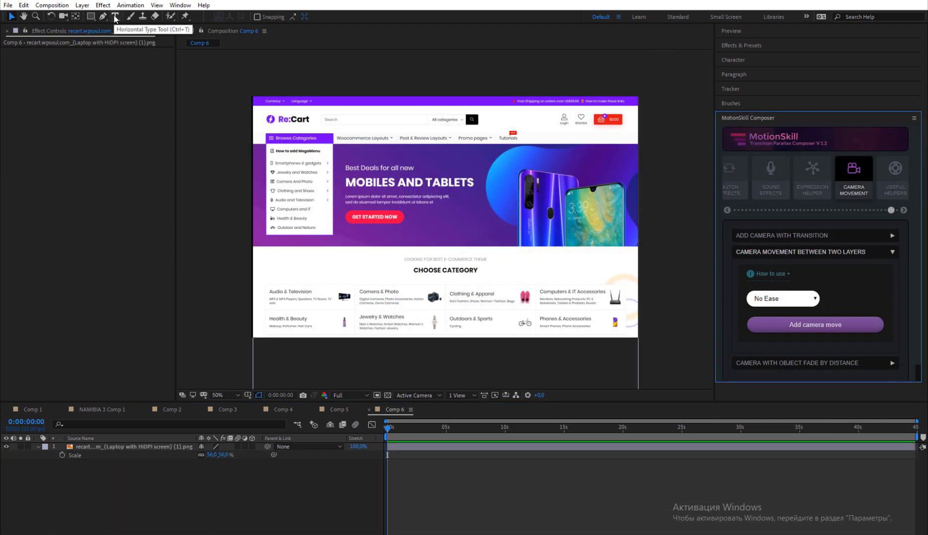
# - Create an empty text layer over the web page banner in Comp 6
pyautogui.click(115, 16)
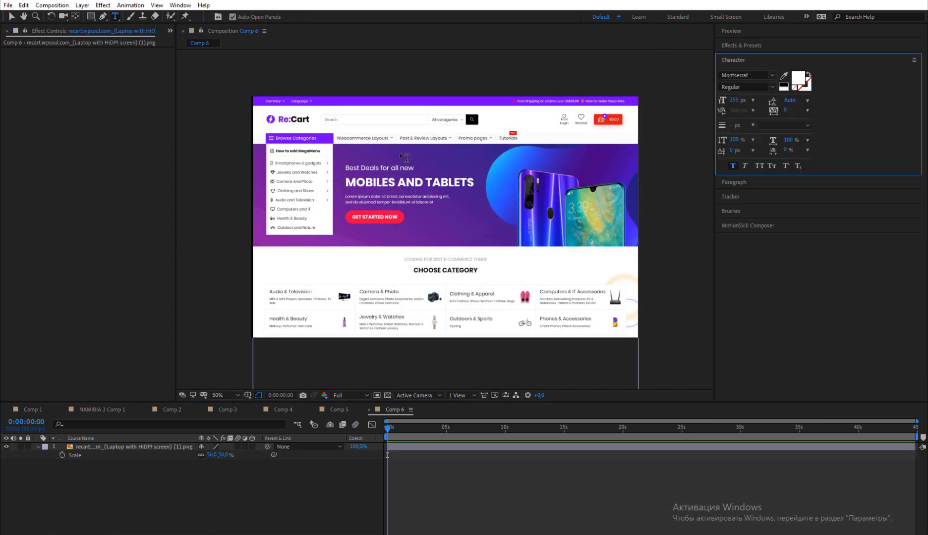
pyautogui.click(401, 143)
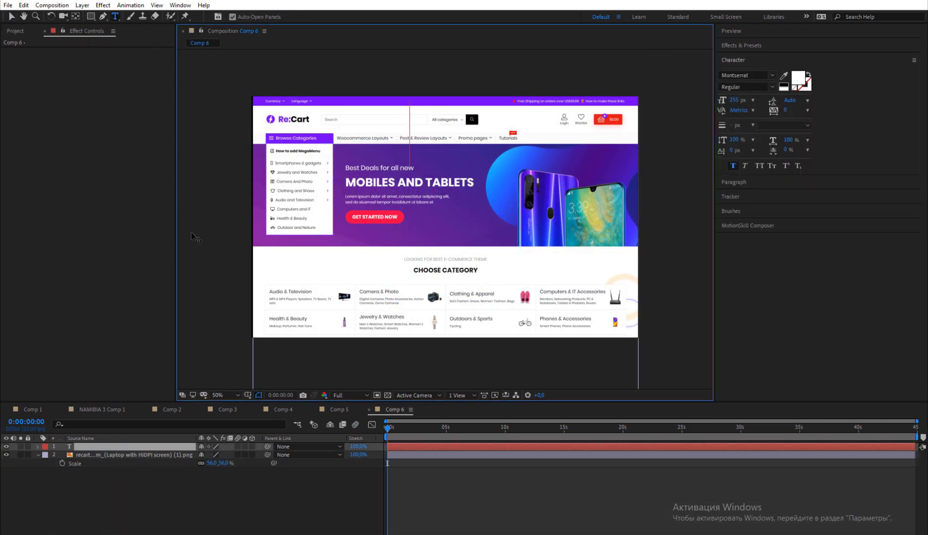
pyautogui.click(126, 487)
pyautogui.click(100, 447)
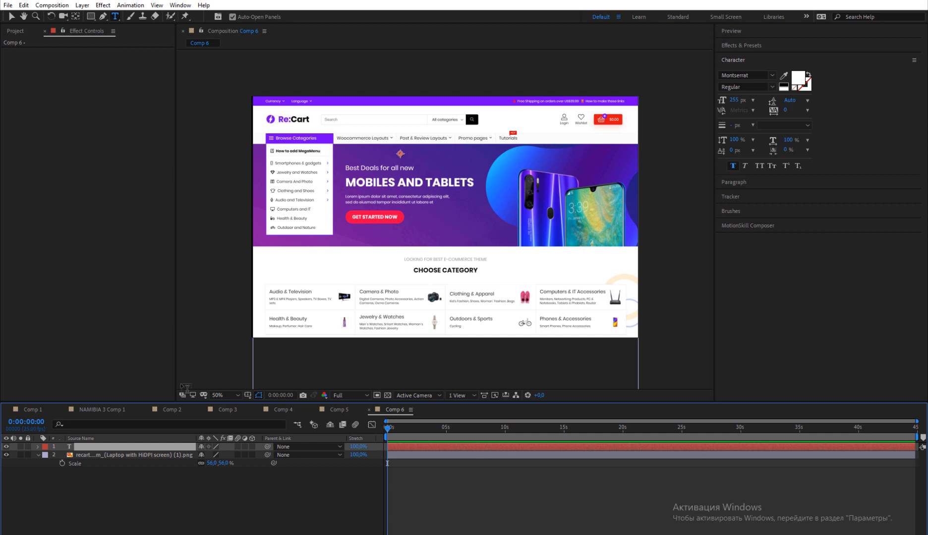
# - Enter "t" in the empty text layer, reduce its font size to 95 px and place it over the web page banner
pyautogui.doubleClick(114, 448)
pyautogui.write('t')
pyautogui.click(11, 16)
pyautogui.moveTo(733, 100); pyautogui.dragTo(719, 100)
pyautogui.moveTo(639, 105); pyautogui.dragTo(664, 105)
pyautogui.moveTo(401, 148); pyautogui.dragTo(451, 212)
pyautogui.scroll(-2, 504, 220)
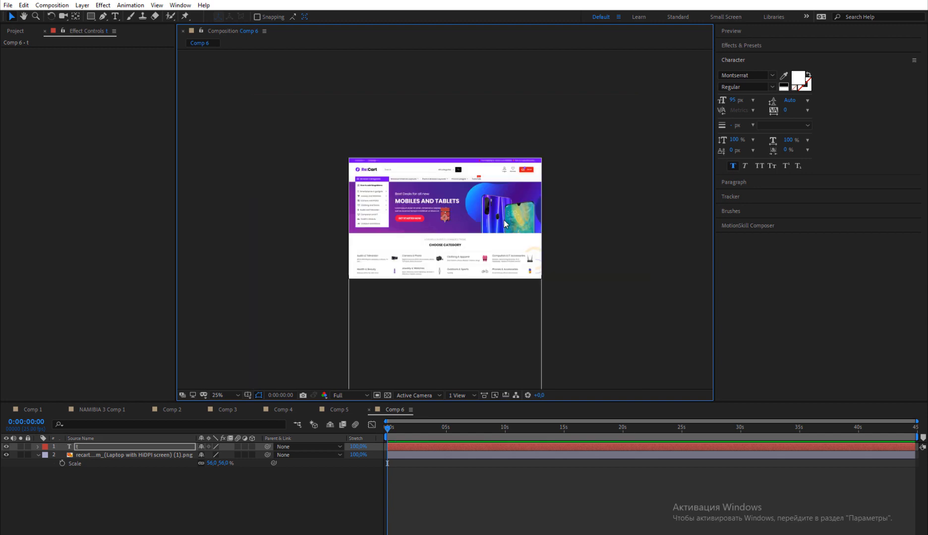
# - Duplicate the "t" layer and move the copy down to the bottom of the tall web page screenshot
pyautogui.hotkey('ctrl', 'd')
pyautogui.scroll(1, 425, 251)
pyautogui.press(',')
pyautogui.press(',')
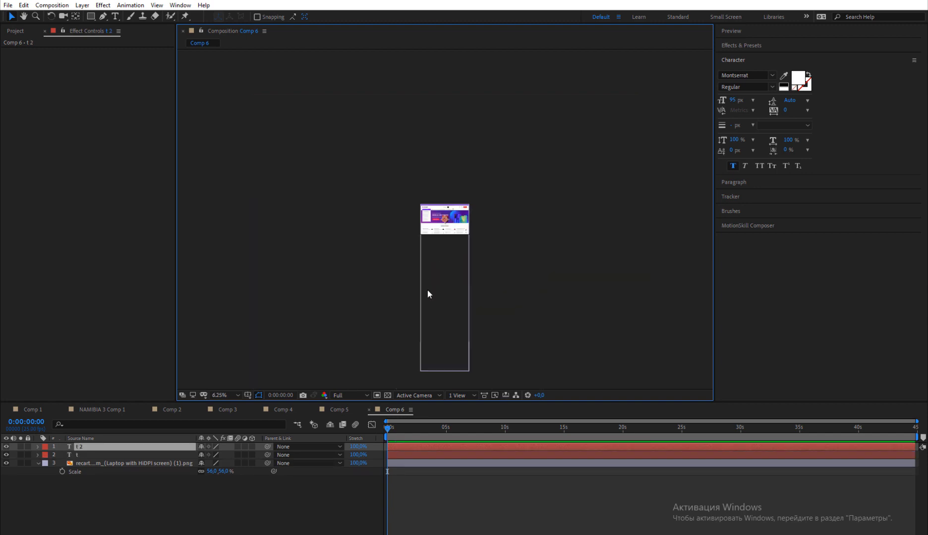
pyautogui.press('p')
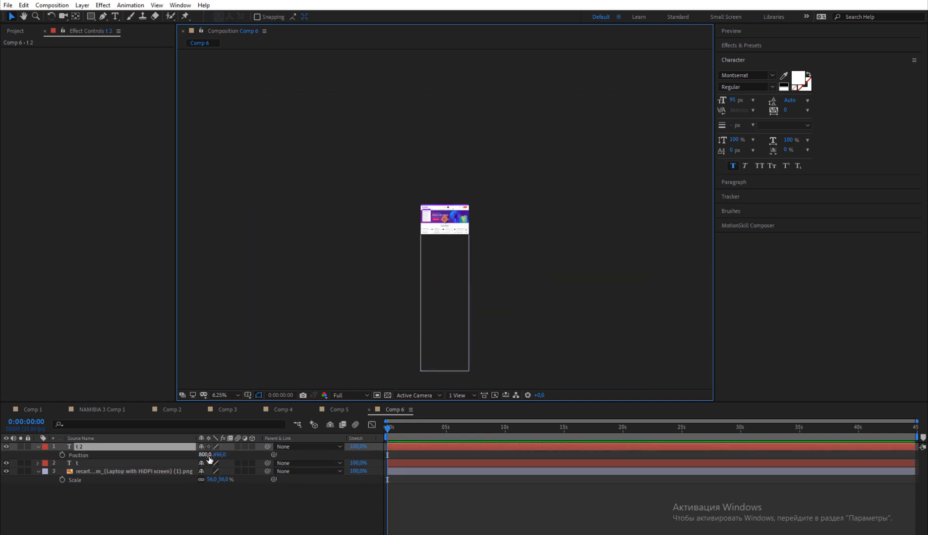
pyautogui.moveTo(218, 455); pyautogui.dragTo(574, 329)
pyautogui.moveTo(447, 237); pyautogui.dragTo(444, 258)
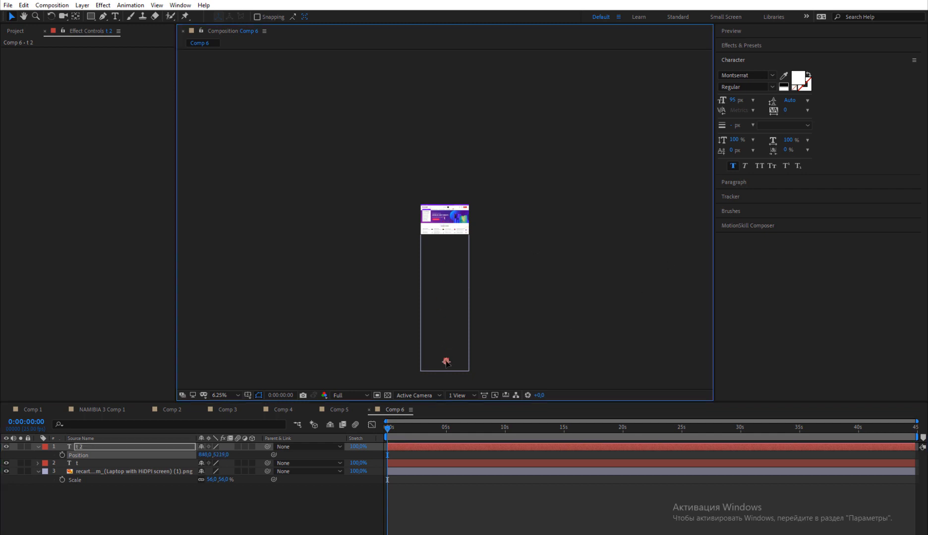
# - Add a No Ease camera movement from the banner text layer to its copy at the page bottom and preview it
pyautogui.click(112, 464)
pyautogui.keyDown('ctrl'); pyautogui.click(107, 448); pyautogui.keyUp('ctrl')
pyautogui.click(803, 225)
pyautogui.click(803, 326)
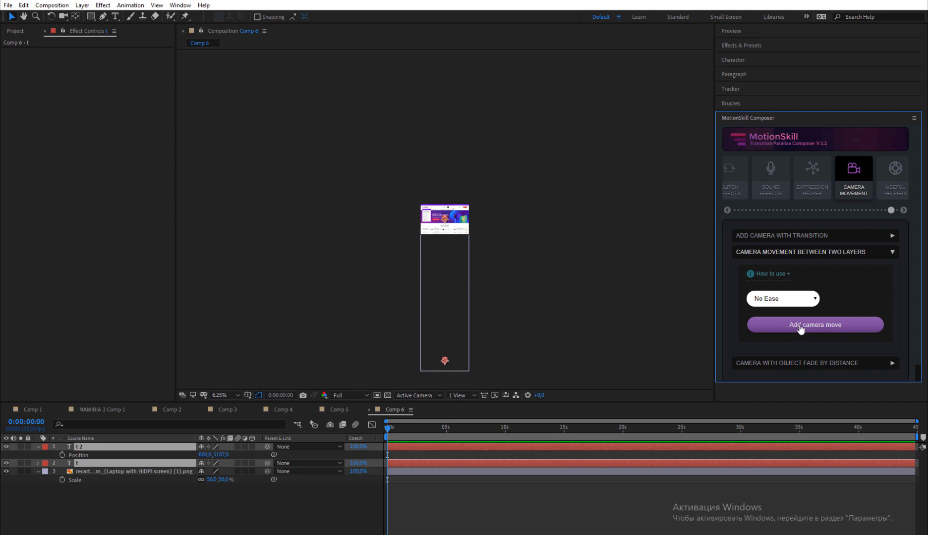
pyautogui.scroll(2, 585, 342)
pyautogui.moveTo(397, 427); pyautogui.dragTo(461, 426)
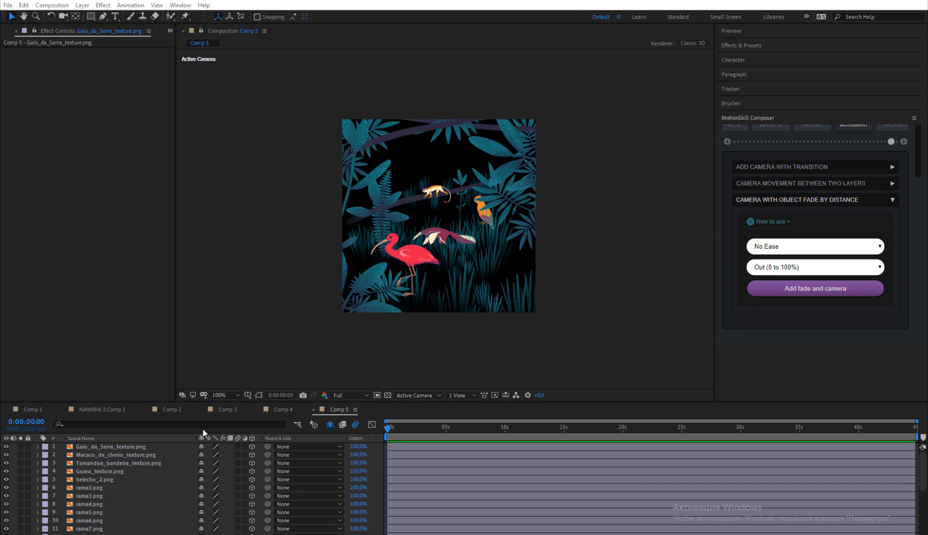
# - Add a No Ease camera with Out (0 to 100%) object fade by distance to all layers in Comp 5
pyautogui.click(167, 447)
pyautogui.scroll(-5, 167, 447)
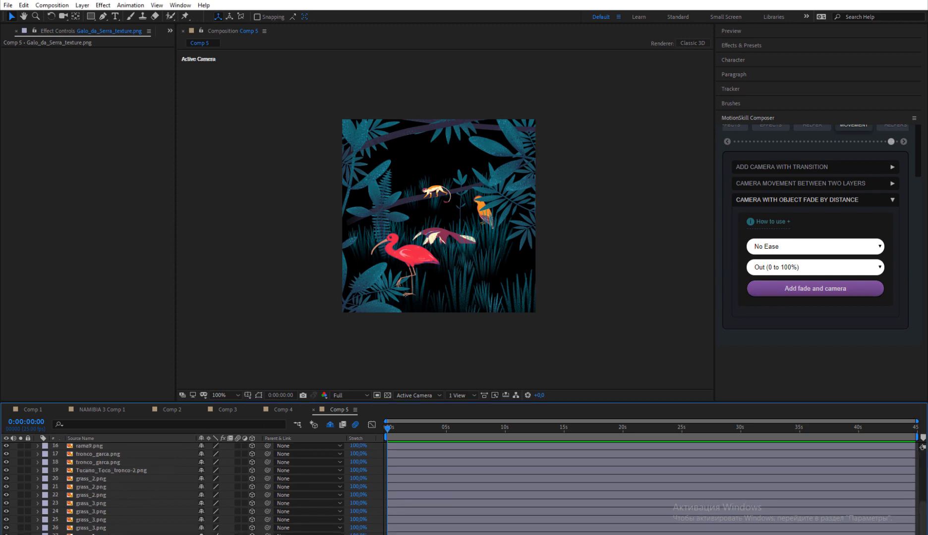
pyautogui.keyDown('shift'); pyautogui.click(112, 534); pyautogui.keyUp('shift')
pyautogui.scroll(5, 124, 510)
pyautogui.click(789, 292)
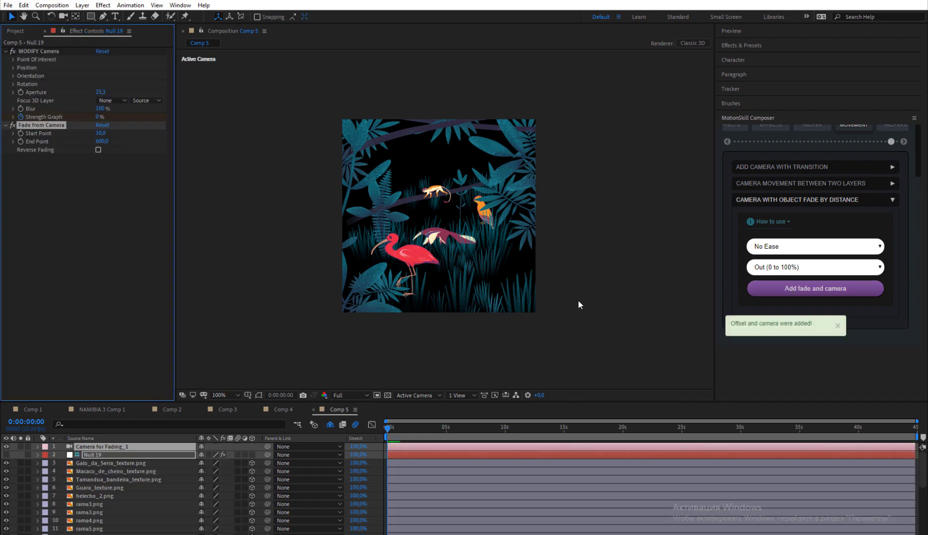
# - Enable Reverse Fading in the Fade from Camera effect on Null 19, viewing the scene near the composition's end
pyautogui.moveTo(903, 428); pyautogui.dragTo(917, 430)
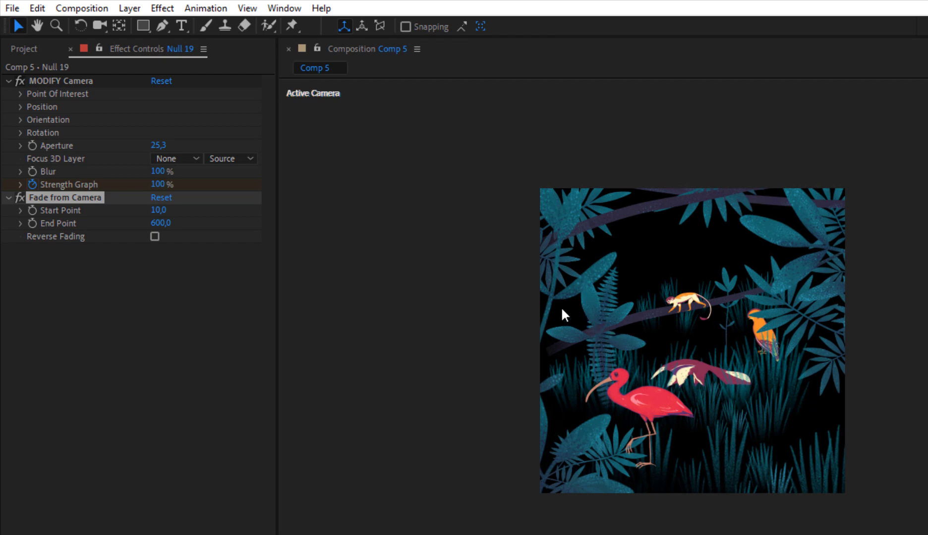
pyautogui.scroll(2, 695, 381)
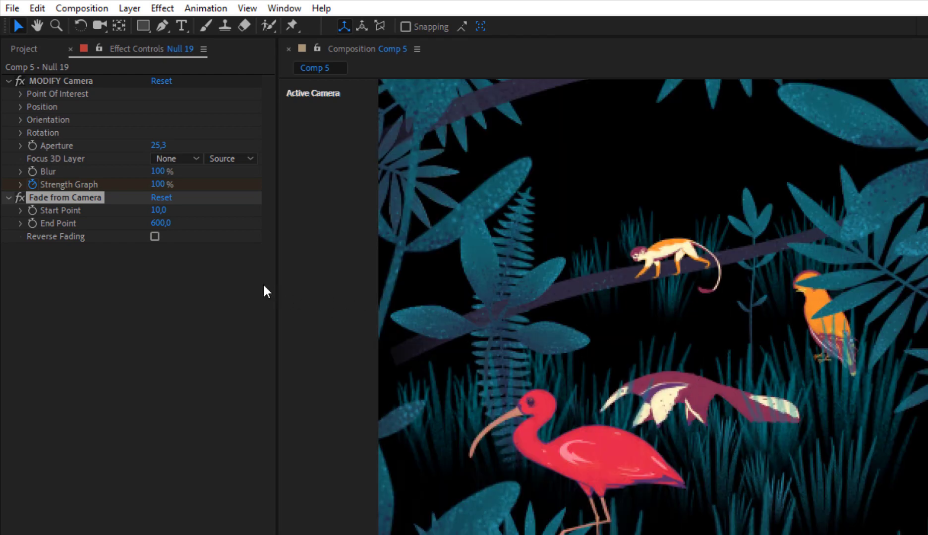
pyautogui.click(154, 238)
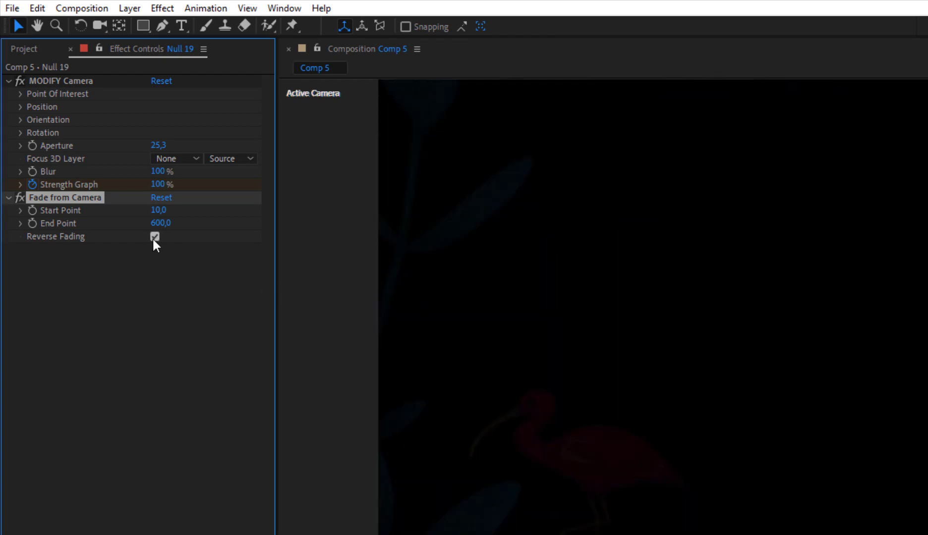
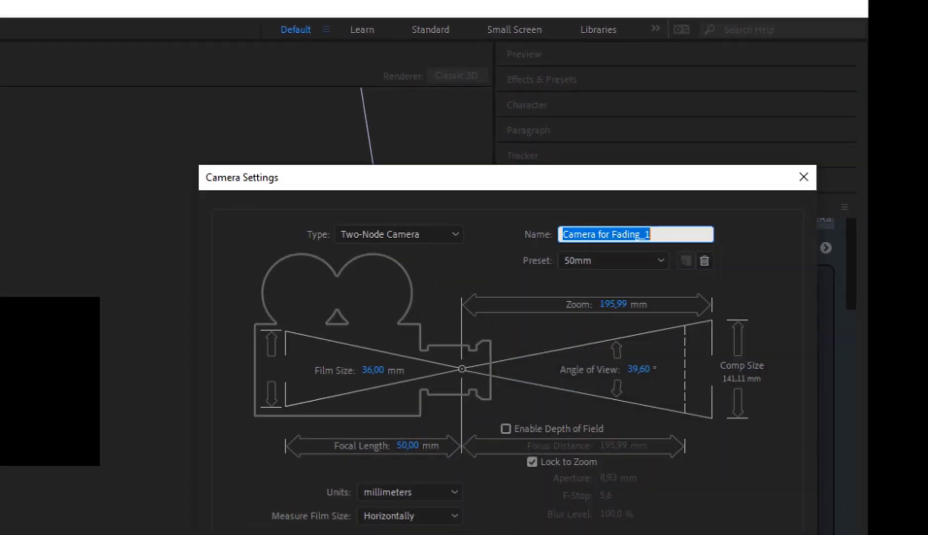
# - Change Camera for Fading_1 to a One-Node Camera
pyautogui.click(505, 185)
pyautogui.click(512, 198)
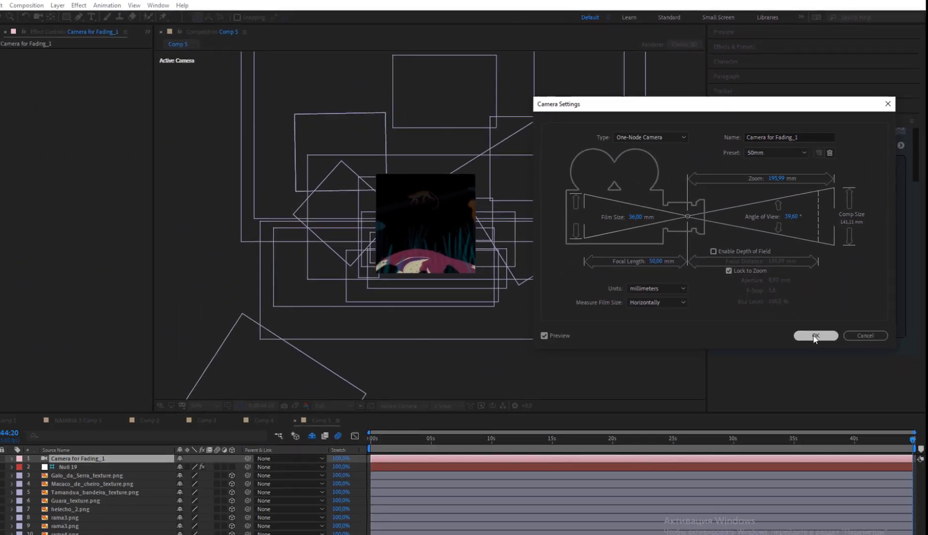
pyautogui.click(714, 504)
# - On Null 19, set Position Offset Z to 130 and give the camera fade an End Point of 750
pyautogui.click(905, 429)
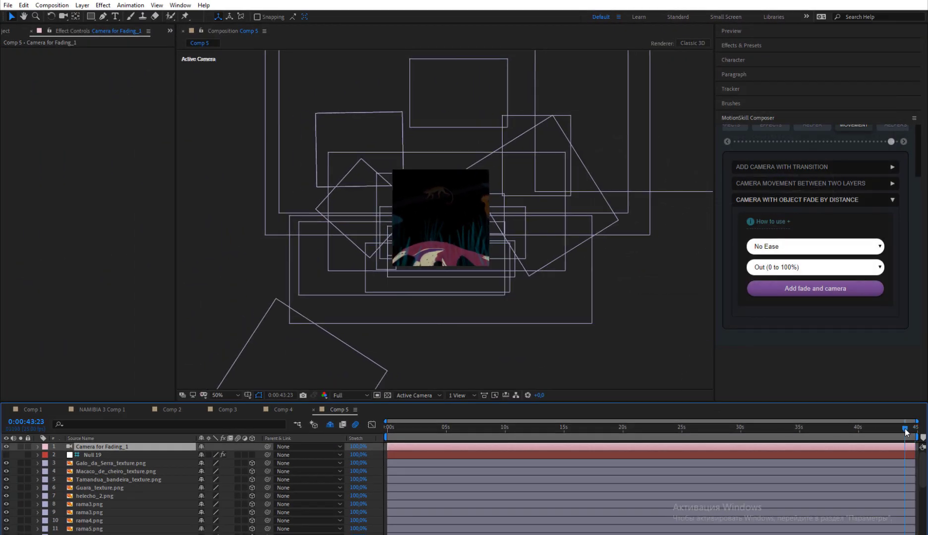
pyautogui.click(276, 257)
pyautogui.scroll(1, 241, 253)
pyautogui.click(880, 448)
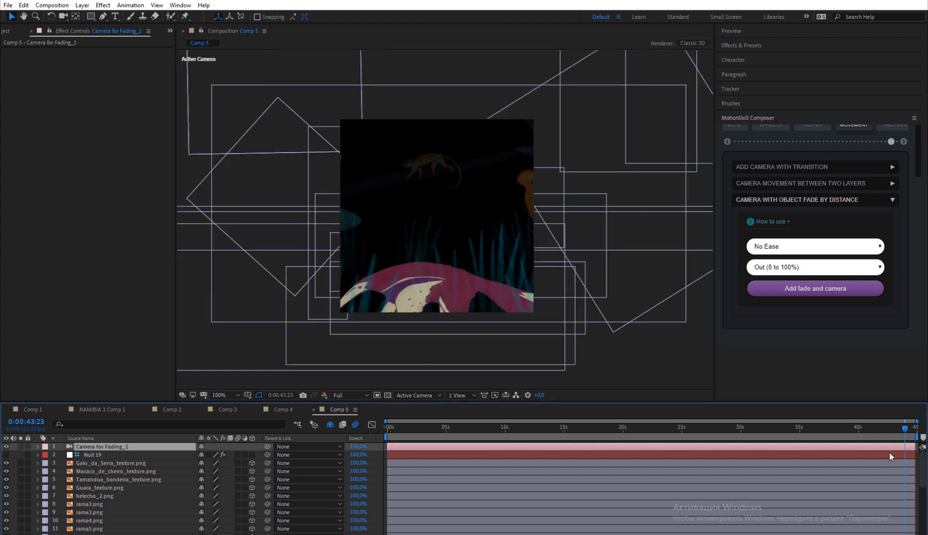
pyautogui.click(890, 454)
pyautogui.moveTo(101, 94)
pyautogui.mouseDown()
pyautogui.moveTo(112, 98)
pyautogui.moveTo(92, 103)
pyautogui.mouseUp()
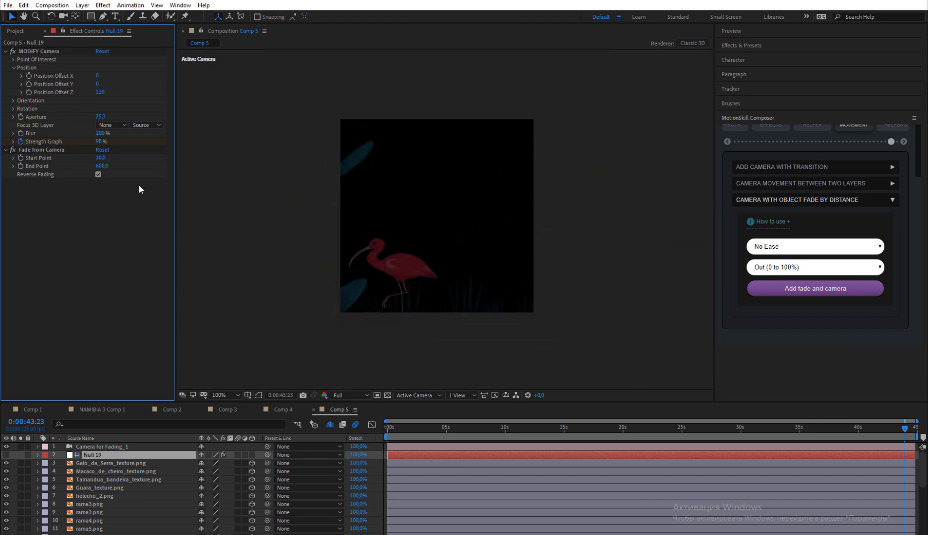
pyautogui.moveTo(107, 167); pyautogui.dragTo(112, 167)
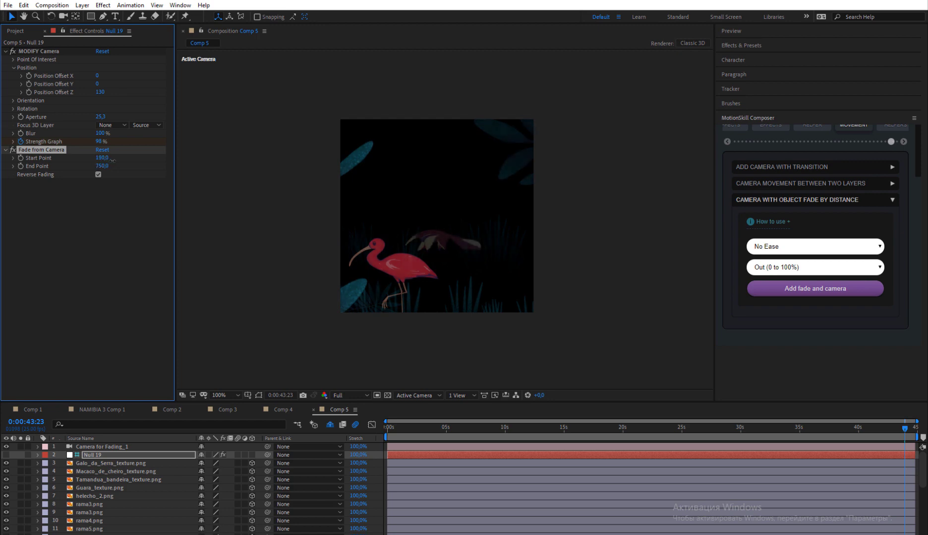
# - Set Null 19's Position Offset Z to 650 and Orientation Z to 15, and preview the camera move near the composition's end
pyautogui.moveTo(901, 433); pyautogui.dragTo(912, 432)
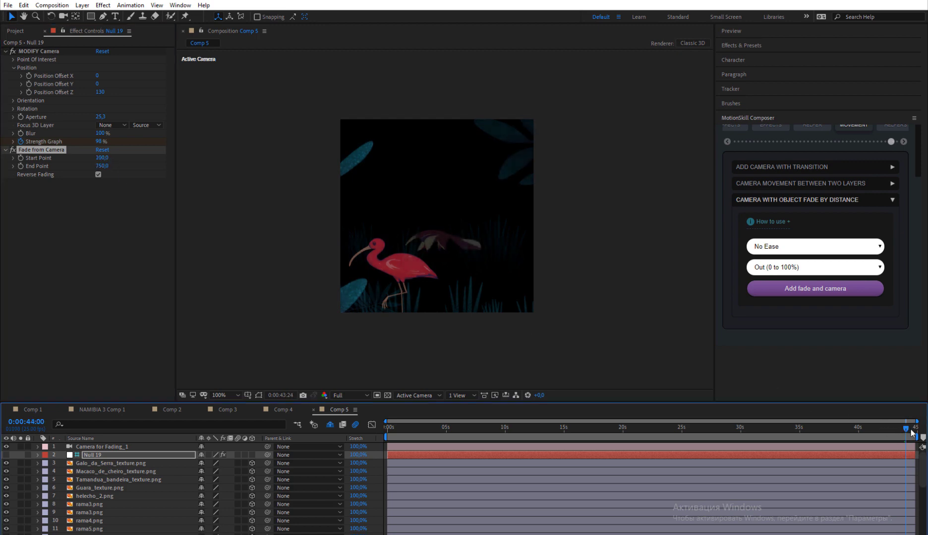
pyautogui.moveTo(99, 92)
pyautogui.mouseDown()
pyautogui.moveTo(172, 101)
pyautogui.moveTo(101, 103)
pyautogui.mouseUp()
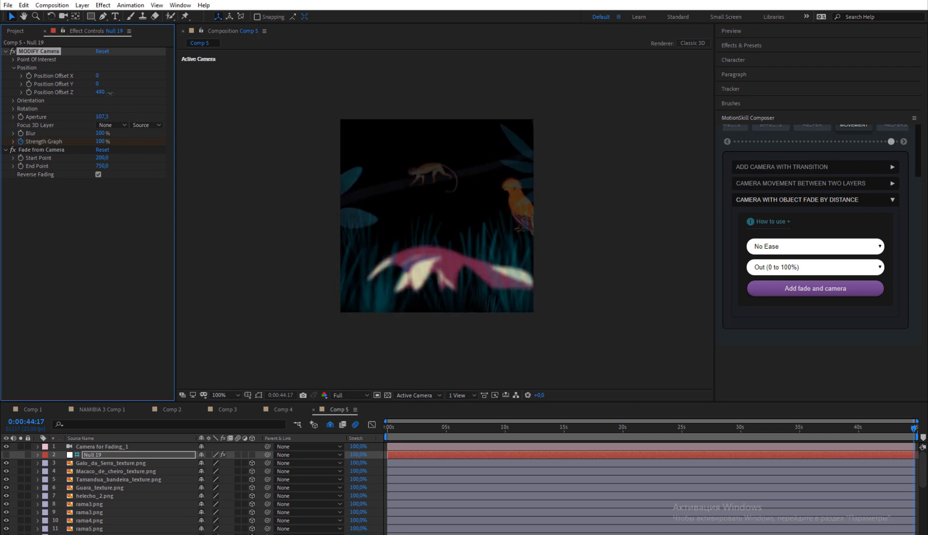
pyautogui.moveTo(117, 93); pyautogui.dragTo(84, 93)
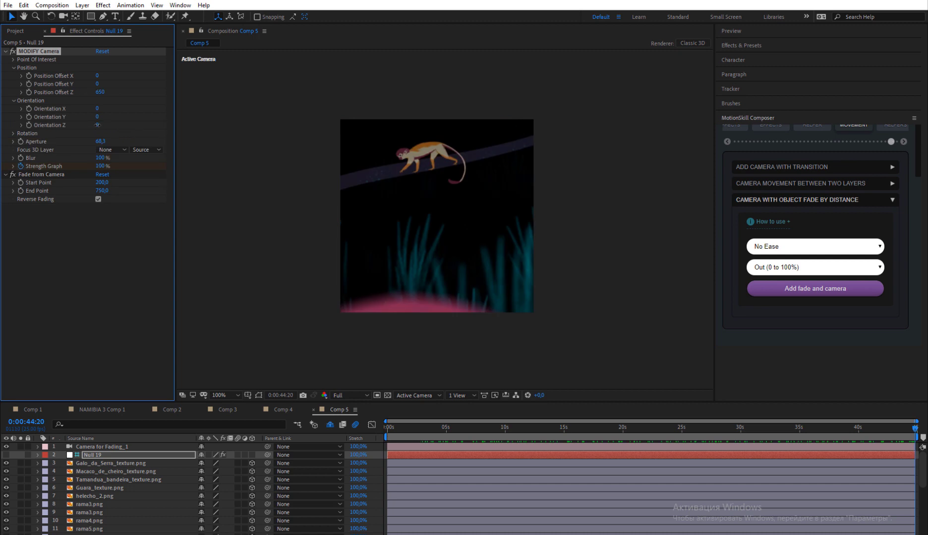
pyautogui.moveTo(97, 125); pyautogui.dragTo(105, 125)
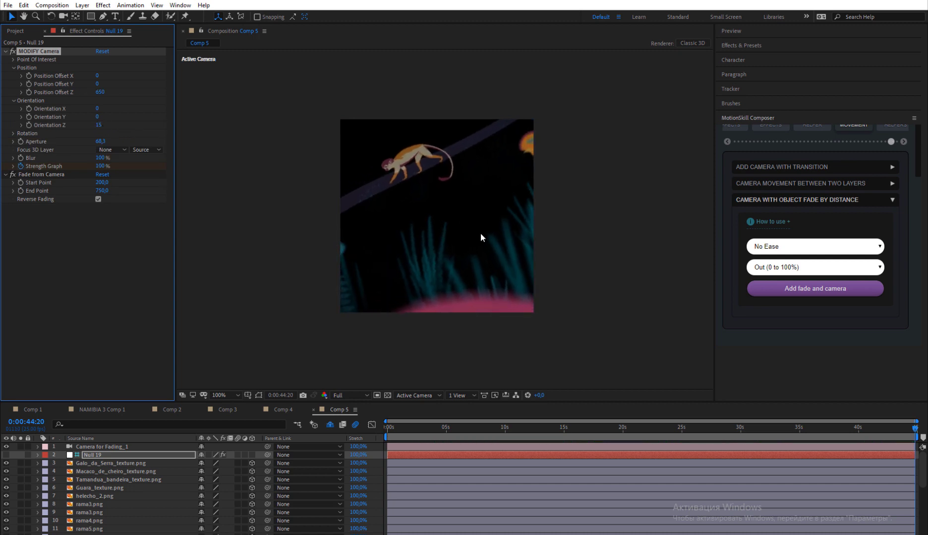
pyautogui.moveTo(915, 429); pyautogui.dragTo(864, 406)
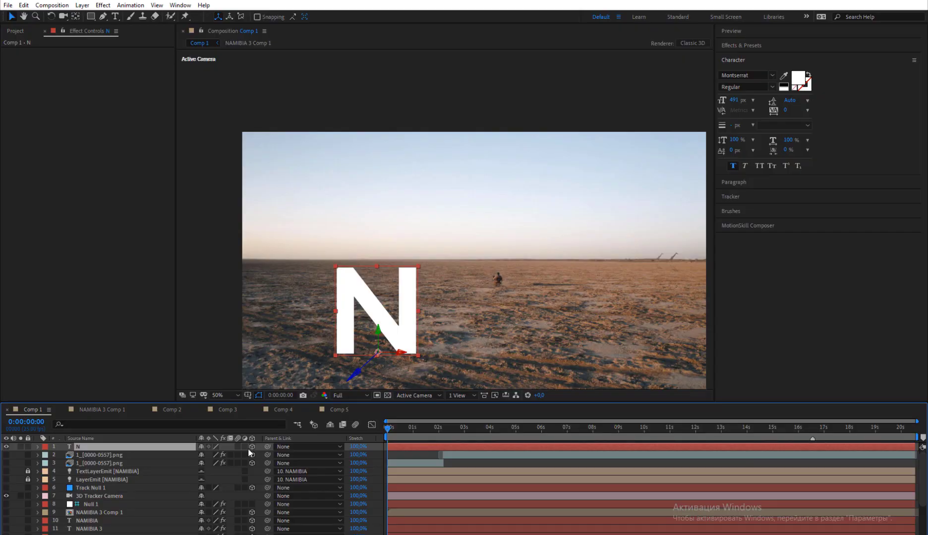
# - Duplicate the N text layer in Comp 1 as the letter A and position it at 1356, 790, 143
pyautogui.hotkey('ctrl', 'd')
pyautogui.doubleClick(153, 448)
pyautogui.write('A')
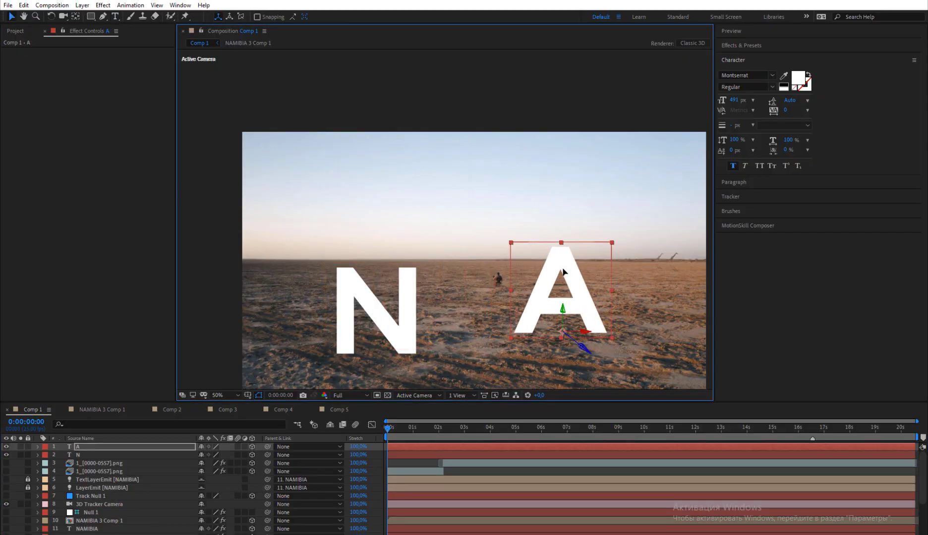
pyautogui.press('p')
pyautogui.moveTo(237, 455); pyautogui.dragTo(396, 455)
# - Duplicate the A layer as the letter B and place it beside the N at a depth of 465
pyautogui.click(142, 447)
pyautogui.hotkey('ctrl', 'd')
pyautogui.doubleClick(142, 447)
pyautogui.write('B')
pyautogui.click(142, 448)
pyautogui.press('p')
pyautogui.moveTo(206, 455); pyautogui.dragTo(1, 453)
pyautogui.click(12, 18)
pyautogui.moveTo(484, 260); pyautogui.dragTo(456, 261)
# - Duplicate the B layer as the letter I and position it at 1582.1, 775, 1125, behind the A
pyautogui.hotkey('ctrl', 'd')
pyautogui.doubleClick(135, 448)
pyautogui.write('I')
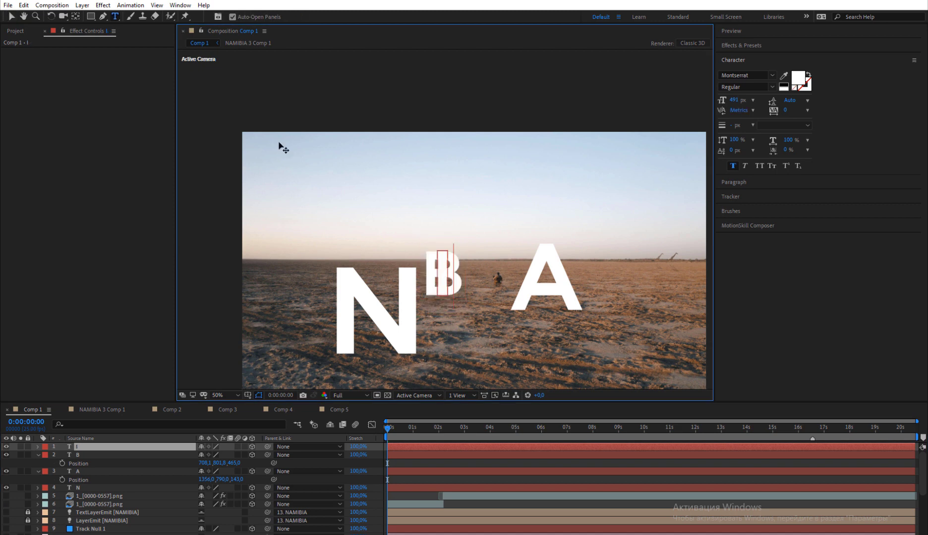
pyautogui.click(13, 18)
pyautogui.click(149, 447)
pyautogui.press('p')
pyautogui.moveTo(238, 456); pyautogui.dragTo(310, 454)
pyautogui.moveTo(447, 275); pyautogui.dragTo(523, 274)
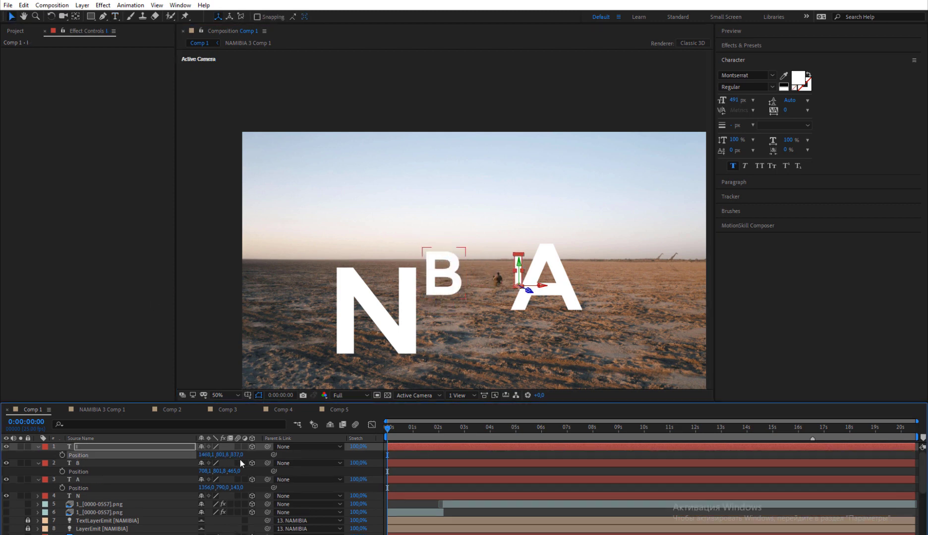
pyautogui.moveTo(237, 455); pyautogui.dragTo(496, 455)
pyautogui.moveTo(511, 271); pyautogui.dragTo(519, 270)
# - Add a No Ease camera with Out (0 to 100%) object fade by distance to the four letter layers
pyautogui.click(107, 496)
pyautogui.keyDown('shift'); pyautogui.click(103, 447); pyautogui.keyUp('shift')
pyautogui.click(764, 227)
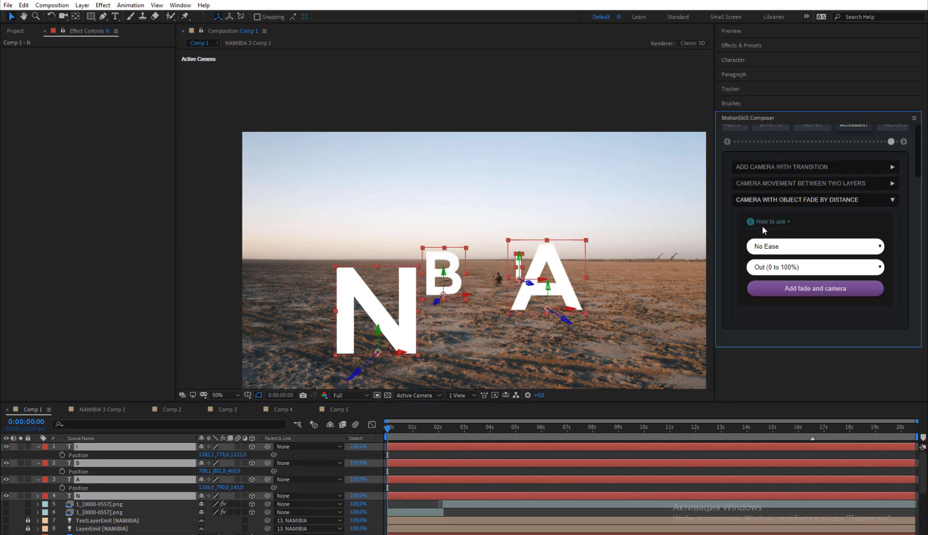
pyautogui.scroll(2, 845, 230)
pyautogui.scroll(-2, 842, 232)
pyautogui.click(807, 291)
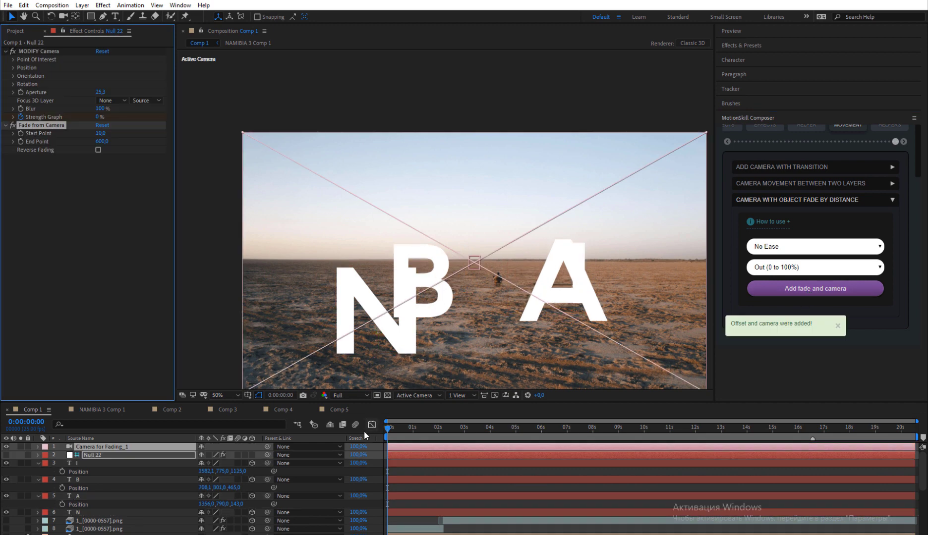
# - Reverse the letters' camera fade on Null 22, hide Camera for Fading_1 and adjust the fade distance
pyautogui.click(99, 150)
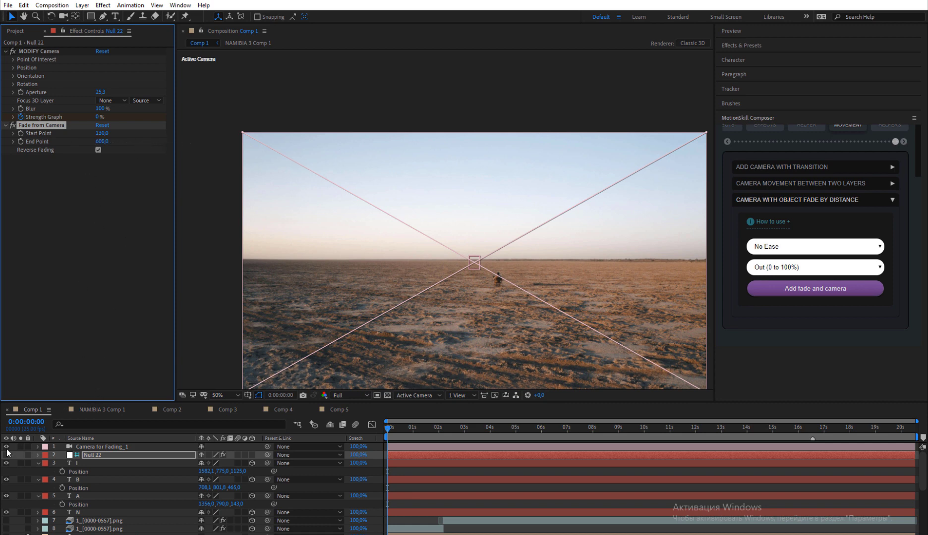
pyautogui.click(6, 447)
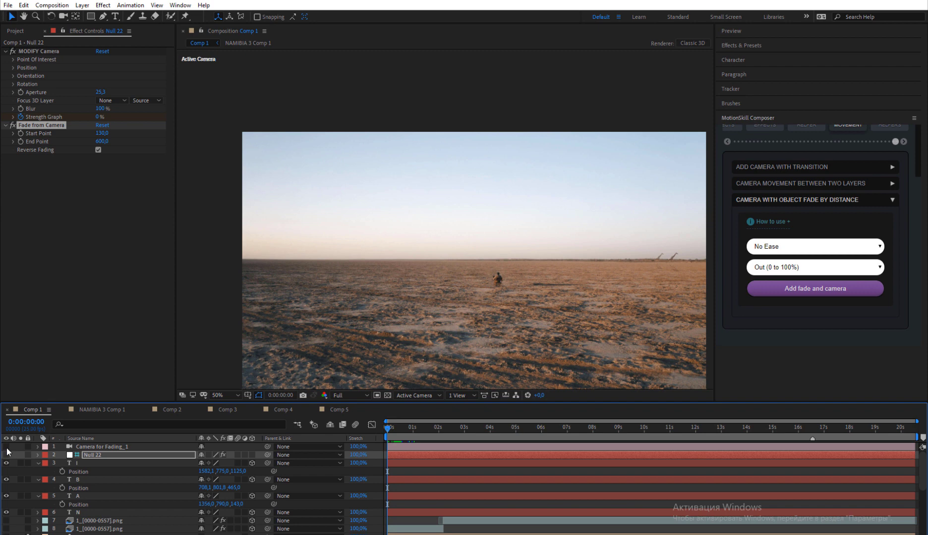
pyautogui.click(91, 456)
pyautogui.moveTo(108, 144); pyautogui.dragTo(135, 135)
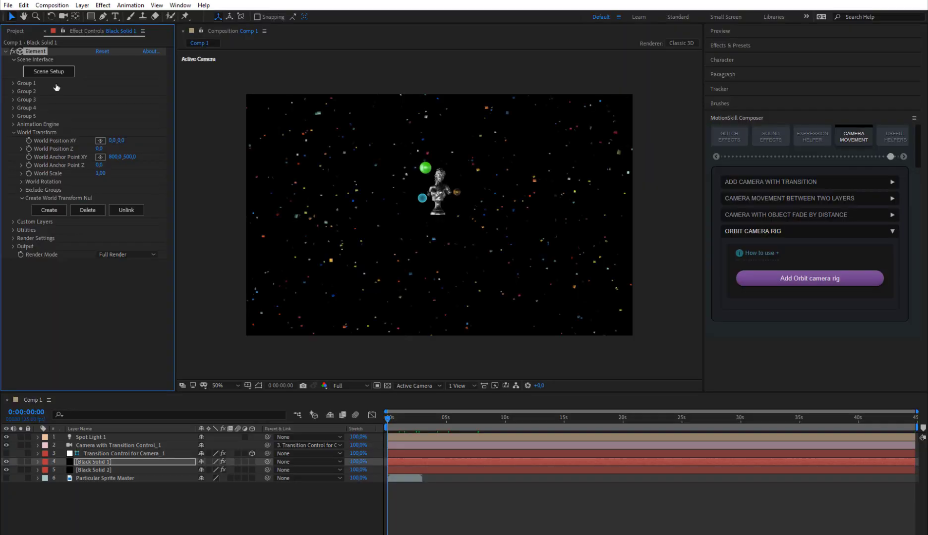
# - Examine the statue and ball models in the Element scene of Black Solid 1
pyautogui.click(66, 76)
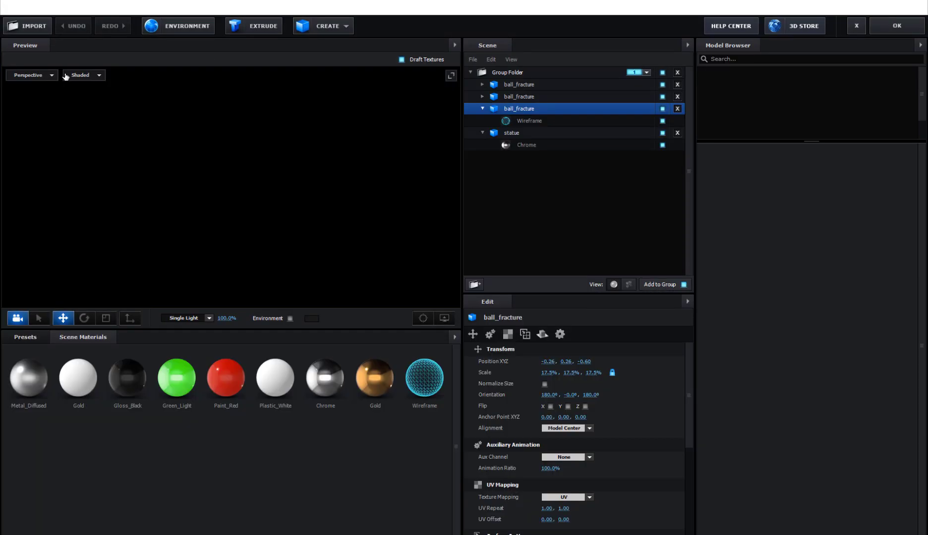
pyautogui.moveTo(321, 231); pyautogui.dragTo(438, 189)
pyautogui.click(896, 28)
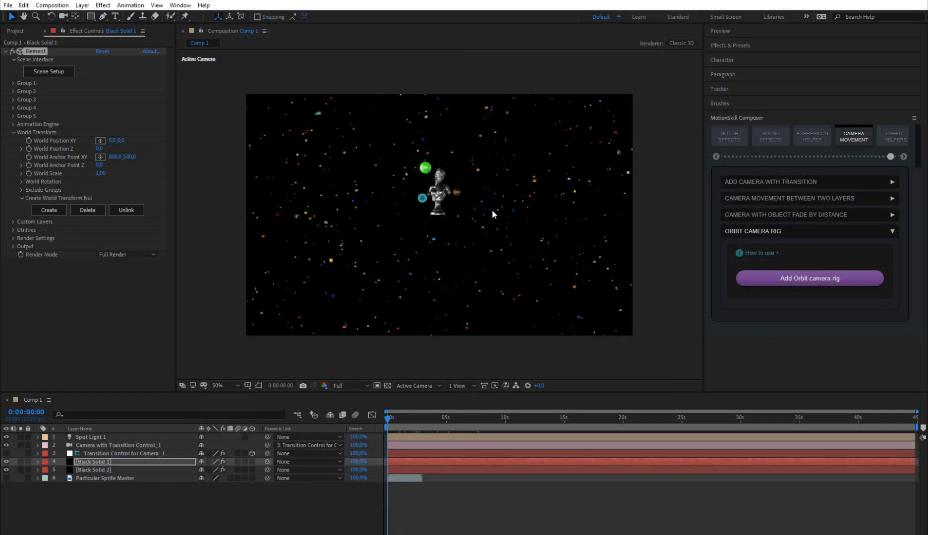
# - Inspect the Particular layer Black Solid 2 and preview the particles along the timeline
pyautogui.click(112, 471)
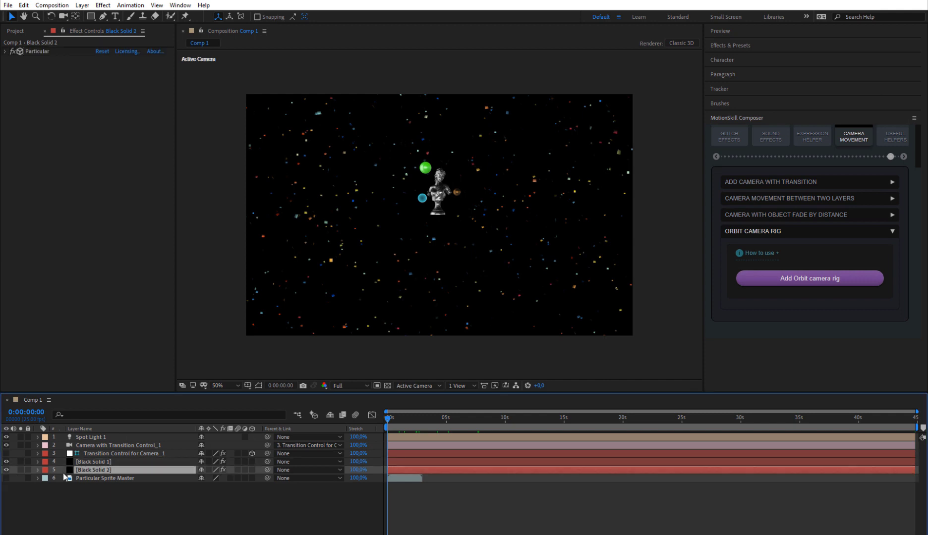
pyautogui.click(6, 461)
pyautogui.moveTo(411, 422); pyautogui.dragTo(459, 421)
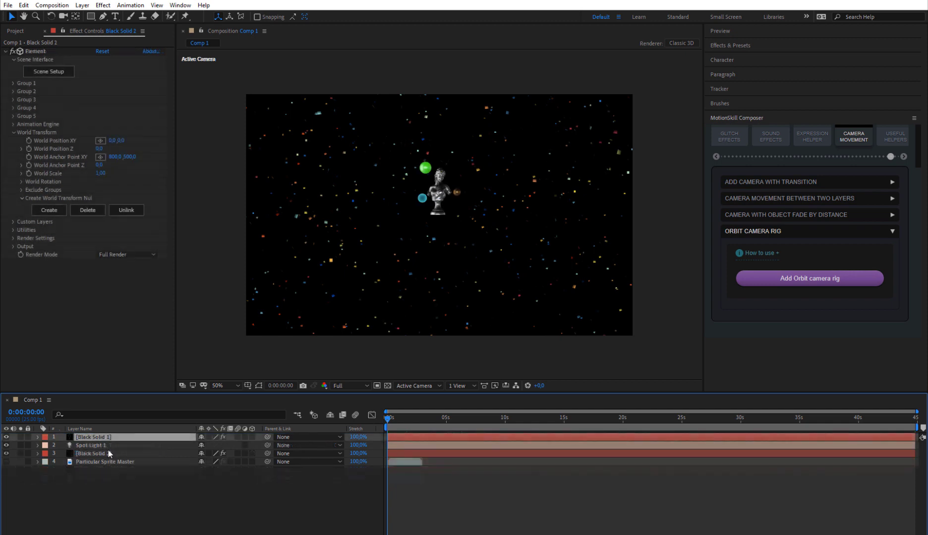
pyautogui.click(107, 488)
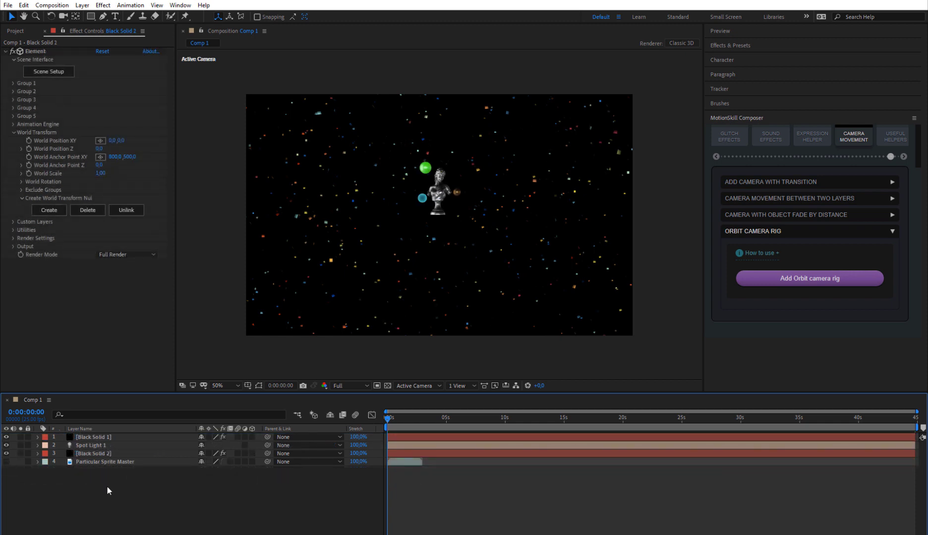
# - Add an orbit camera rig with Black Solid 1 selected and preview it along the timeline
pyautogui.click(105, 437)
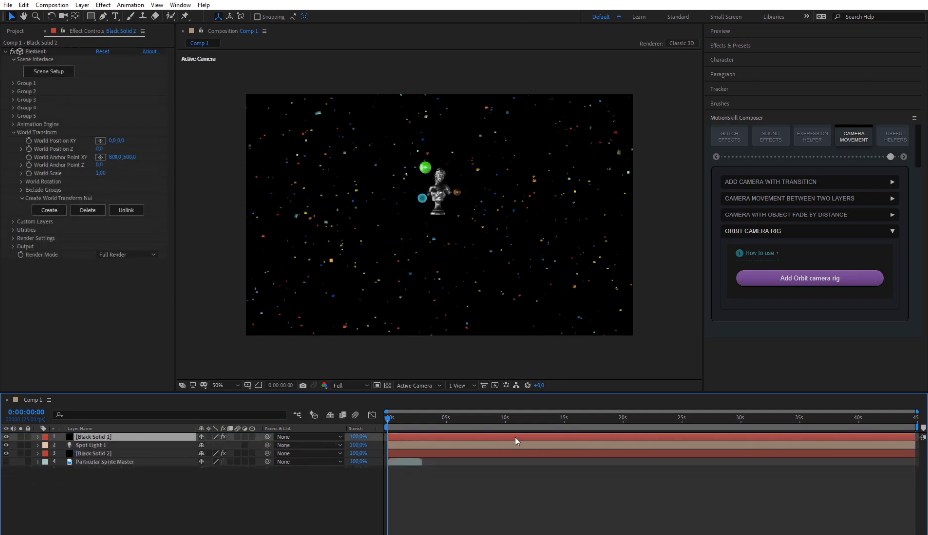
pyautogui.moveTo(917, 182); pyautogui.dragTo(920, 204)
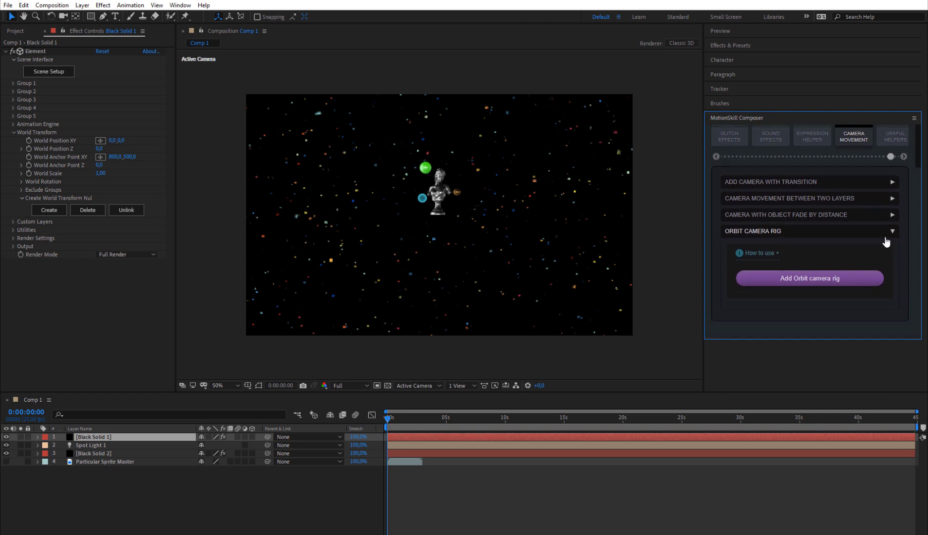
pyautogui.click(820, 281)
pyautogui.click(148, 445)
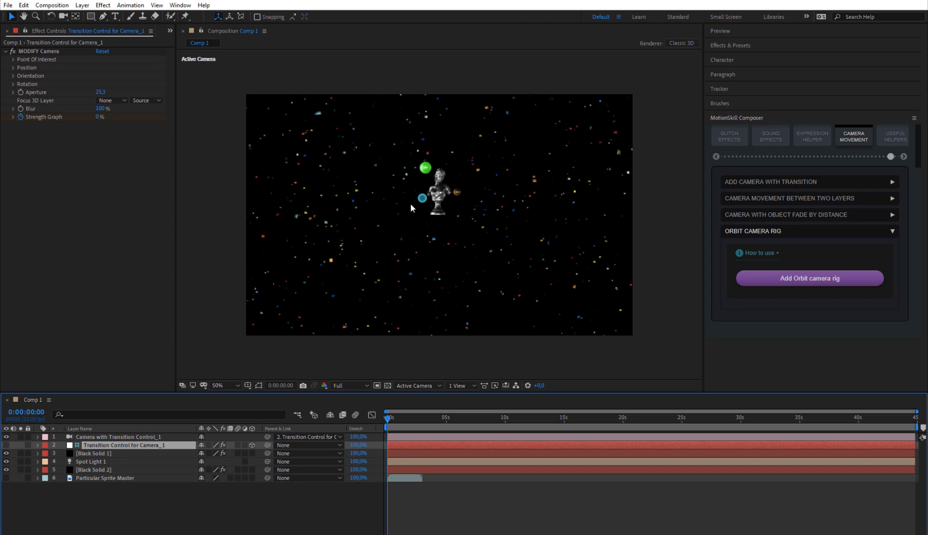
pyautogui.moveTo(674, 421); pyautogui.dragTo(911, 410)
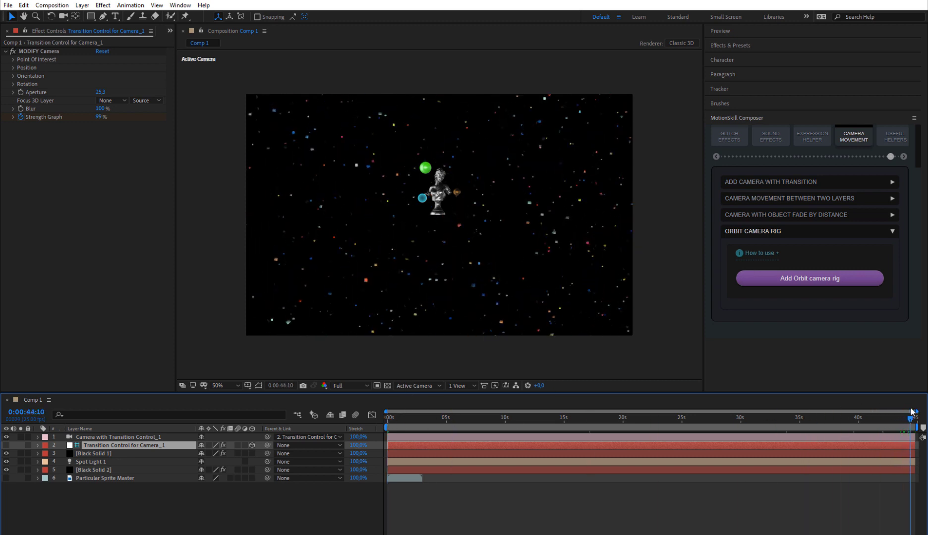
# - Move the rig camera along Z closer to the statue and set the transition control's Y position to 422 to center it
pyautogui.click(165, 438)
pyautogui.press('p')
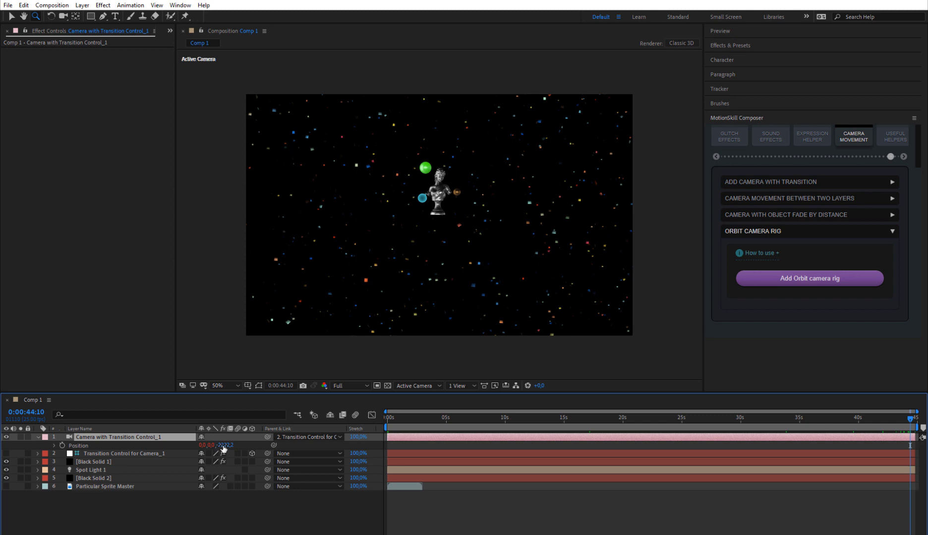
pyautogui.click(149, 452)
pyautogui.press('p')
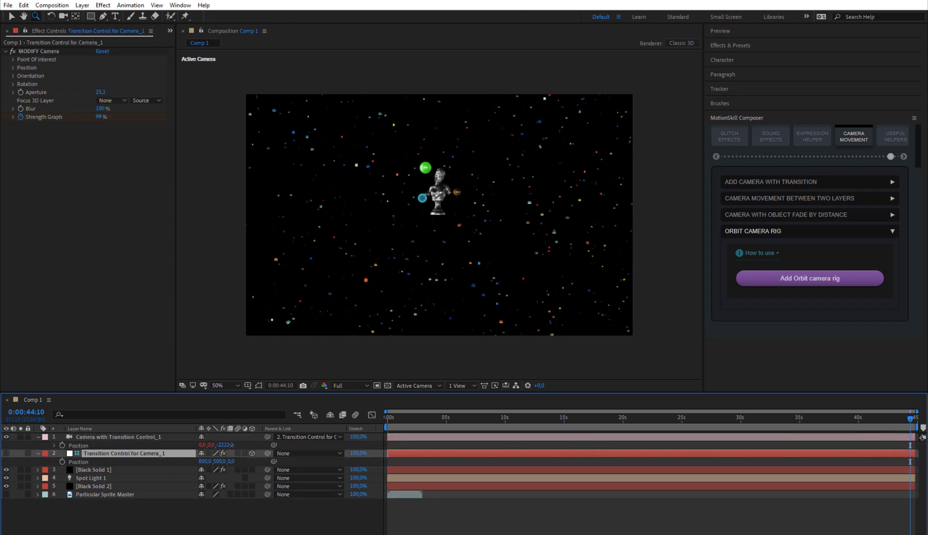
pyautogui.moveTo(232, 445); pyautogui.dragTo(842, 366)
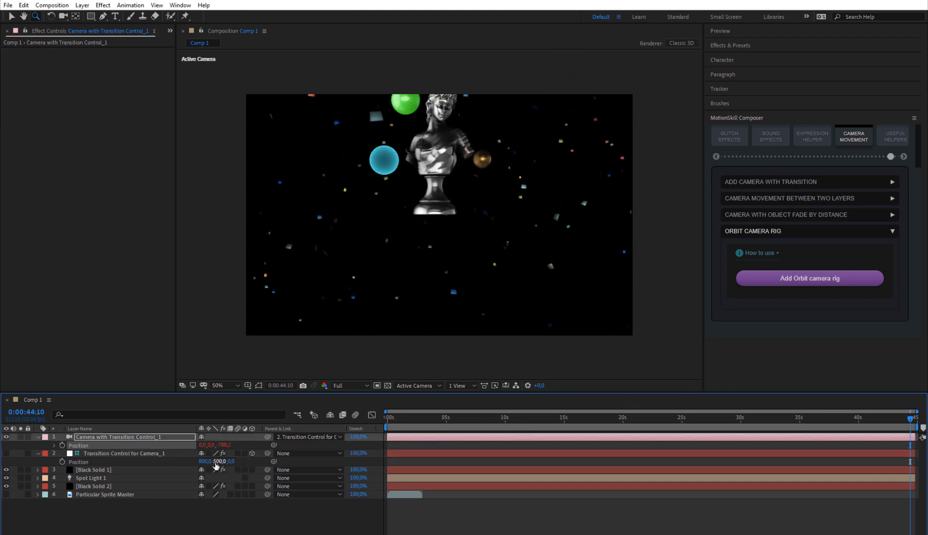
pyautogui.moveTo(216, 464); pyautogui.dragTo(184, 460)
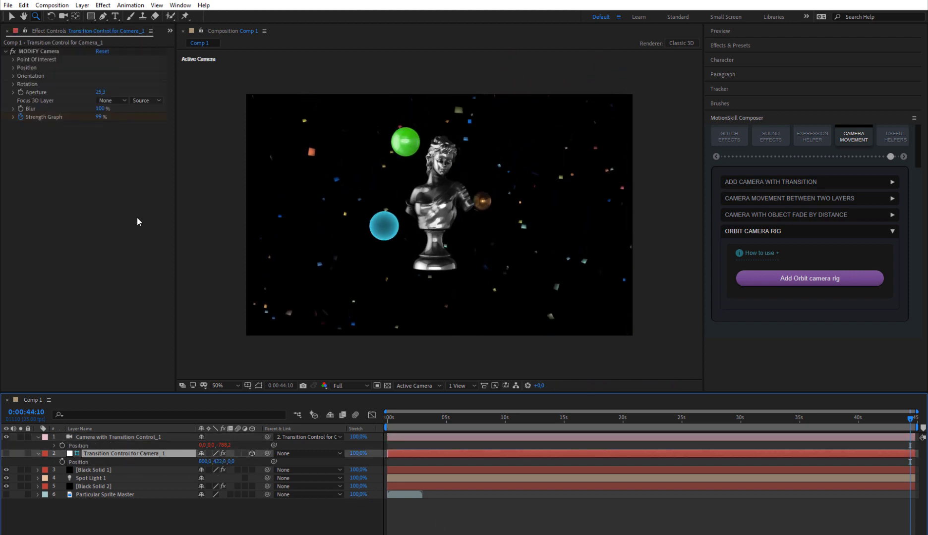
# - Set Rotation Y of the transition control to 133° and preview the orbit along the timeline
pyautogui.click(12, 84)
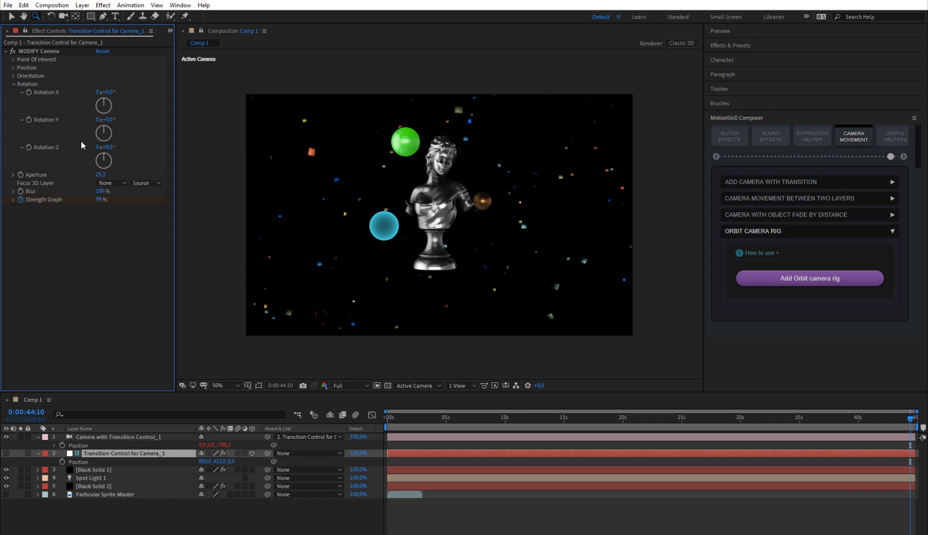
pyautogui.moveTo(104, 132); pyautogui.dragTo(674, 355)
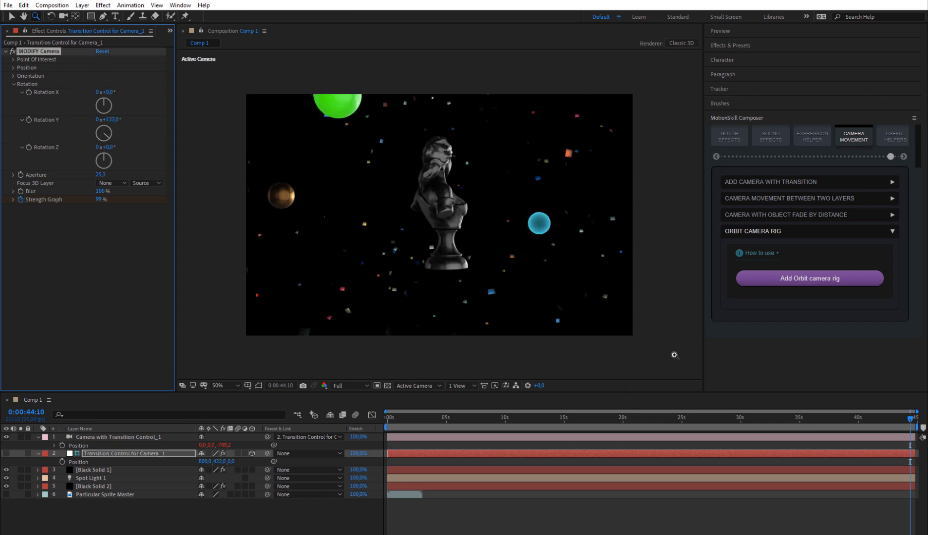
pyautogui.moveTo(460, 424); pyautogui.dragTo(727, 425)
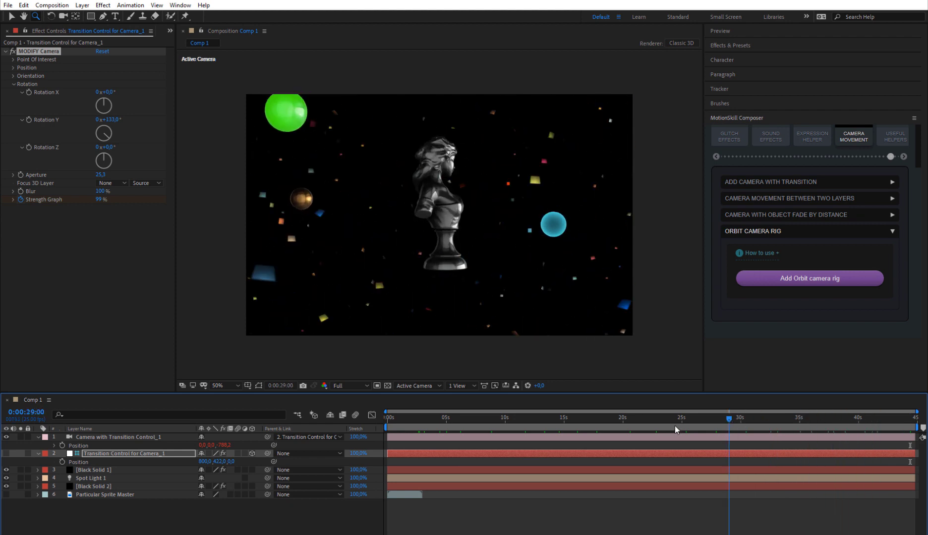
# - Examine the camera's orbit path from the Top view at different times
pyautogui.click(432, 385)
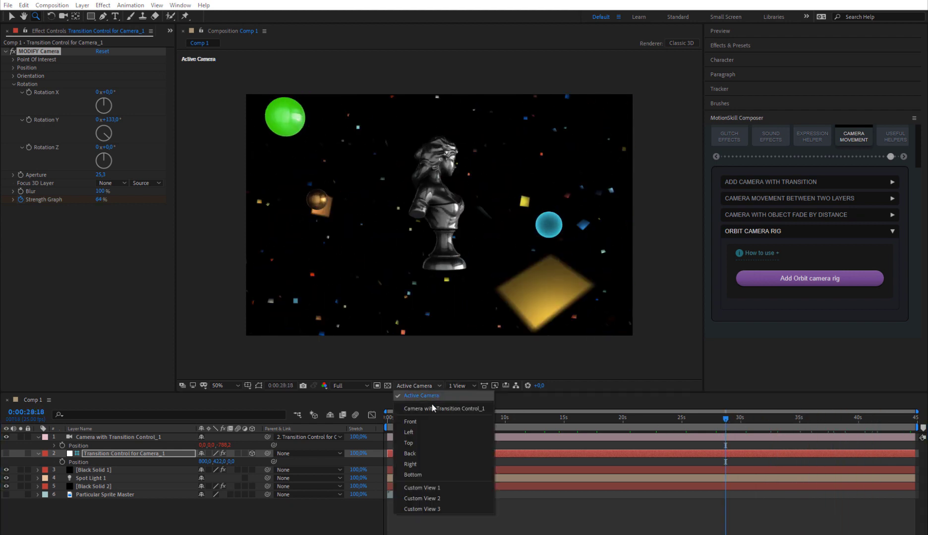
pyautogui.click(422, 439)
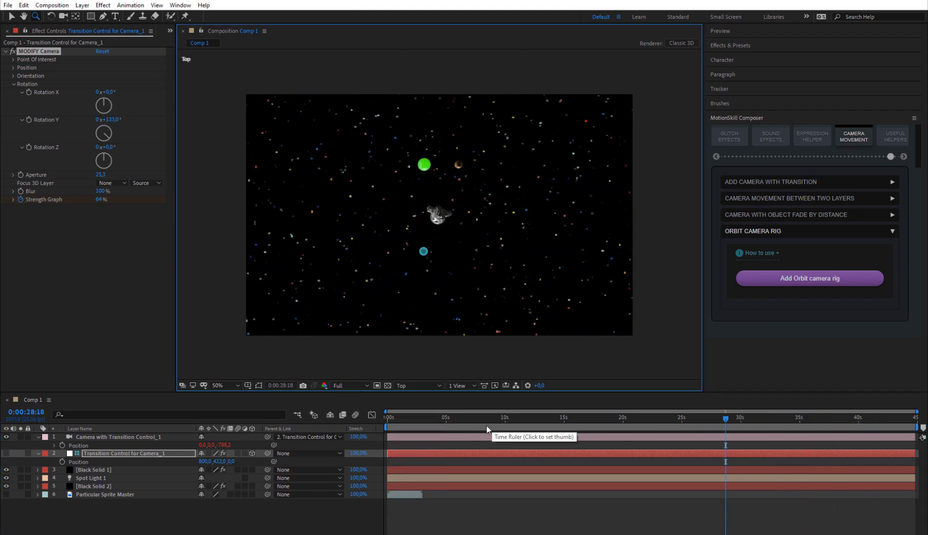
pyautogui.click(723, 422)
pyautogui.moveTo(723, 422); pyautogui.dragTo(881, 431)
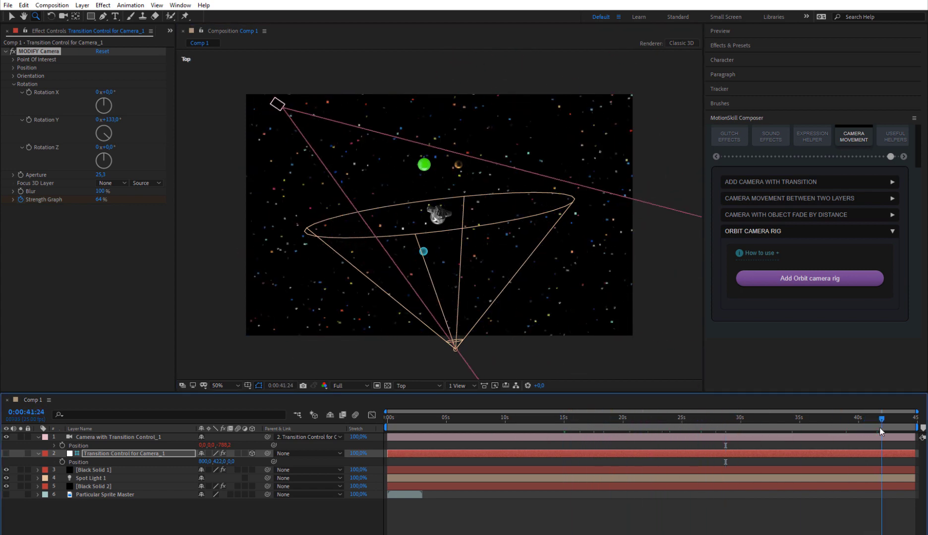
# - Tilt the rig on Rotation X, set Position Offset Z to 450, and preview the move through the Active Camera
pyautogui.moveTo(110, 104); pyautogui.dragTo(112, 102)
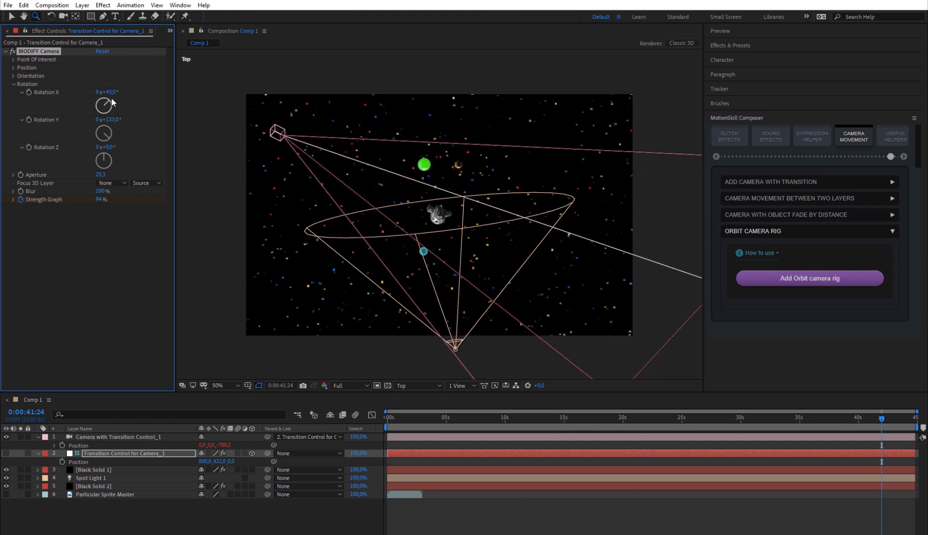
pyautogui.click(13, 68)
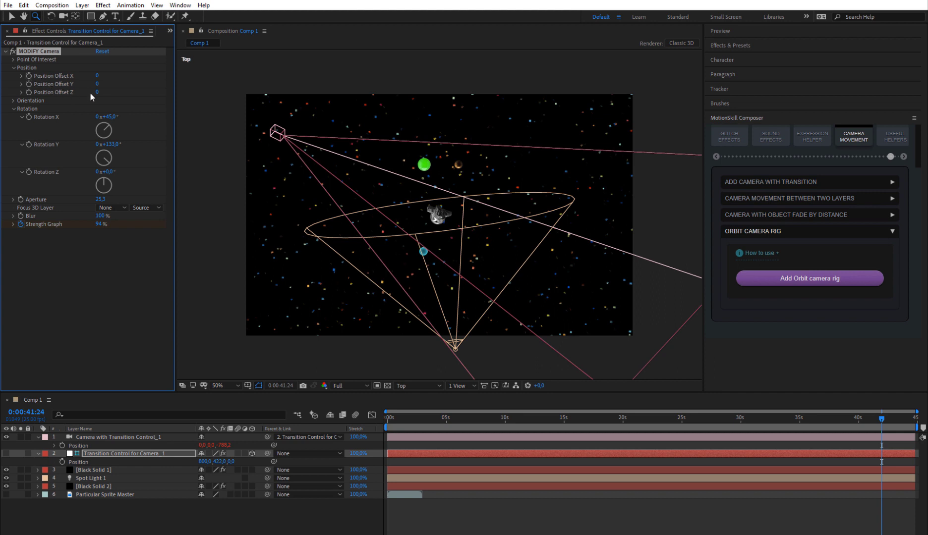
pyautogui.moveTo(97, 92); pyautogui.dragTo(122, 97)
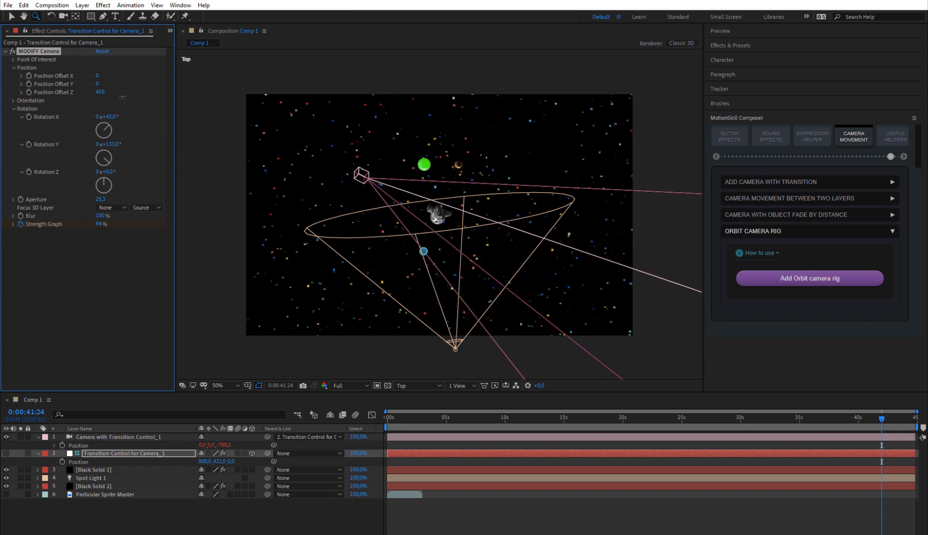
pyautogui.click(418, 386)
pyautogui.click(421, 419)
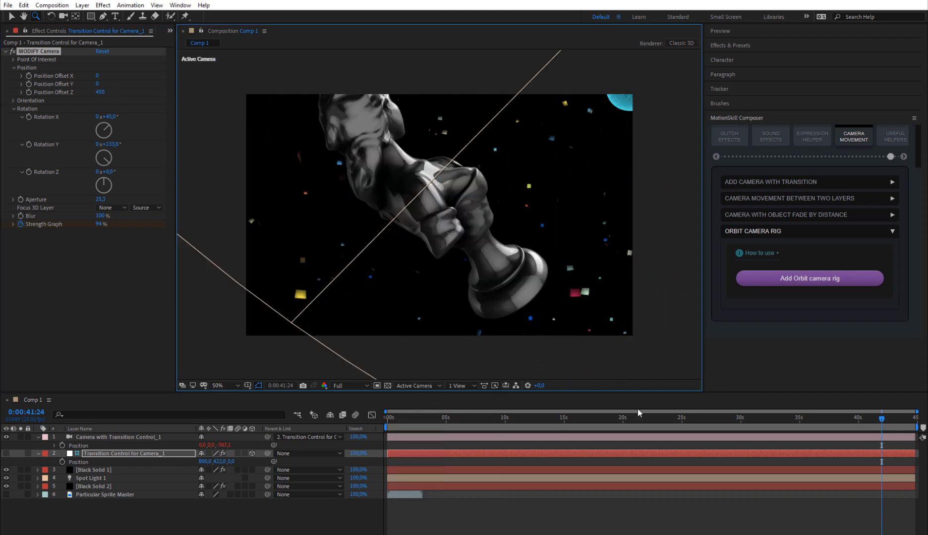
pyautogui.moveTo(891, 427); pyautogui.dragTo(382, 446)
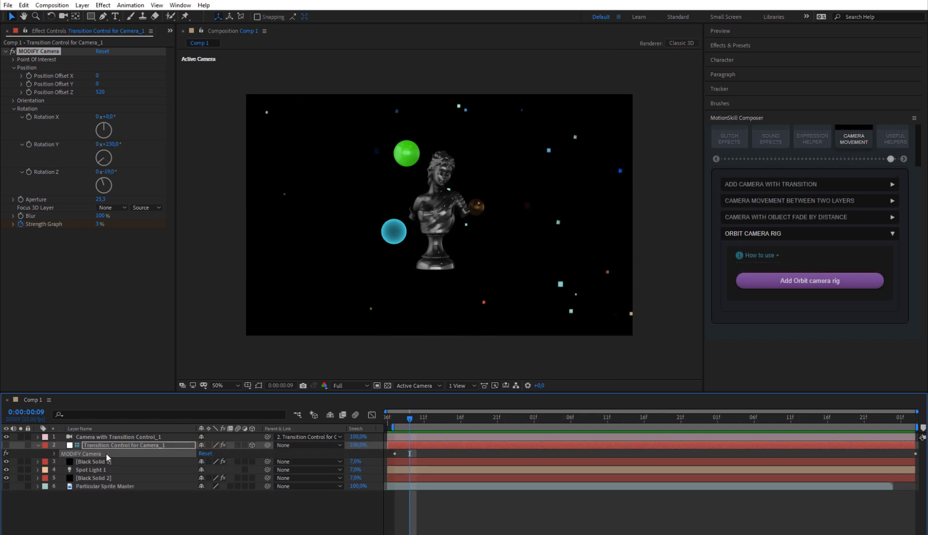
# - Reveal the transition control's Strength Graph keyframes, apply Easy Ease to them and preview the camera move
pyautogui.press('u')
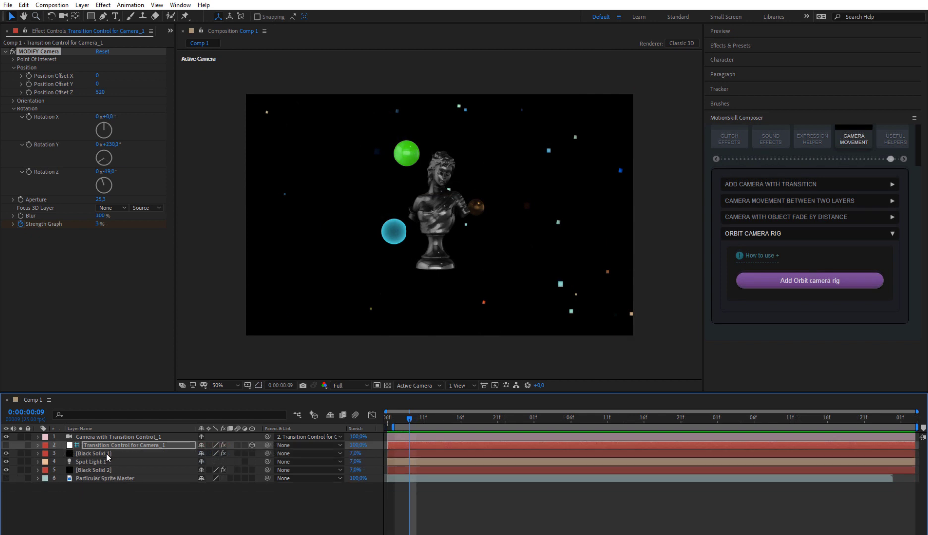
pyautogui.press('u')
pyautogui.click(113, 462)
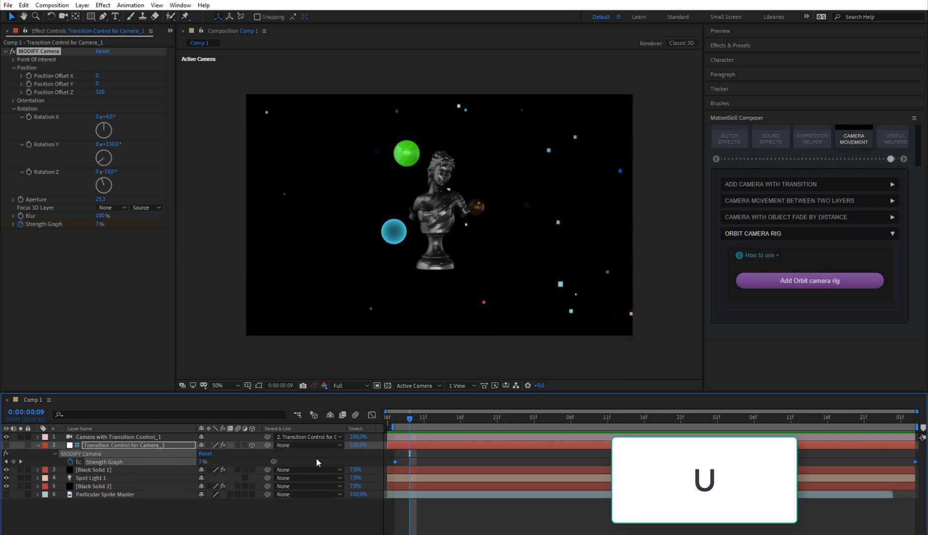
pyautogui.moveTo(410, 419); pyautogui.dragTo(395, 447)
pyautogui.rightClick(140, 462)
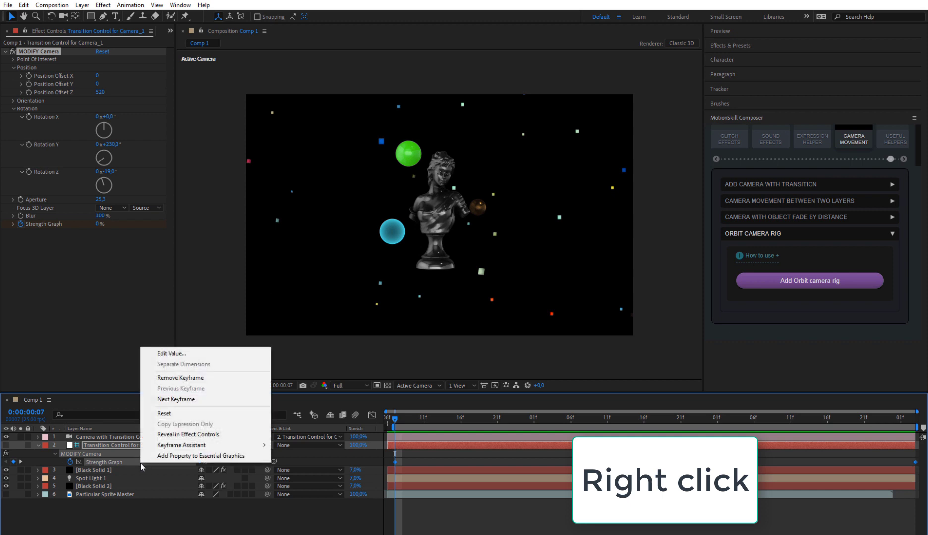
pyautogui.moveTo(184, 445)
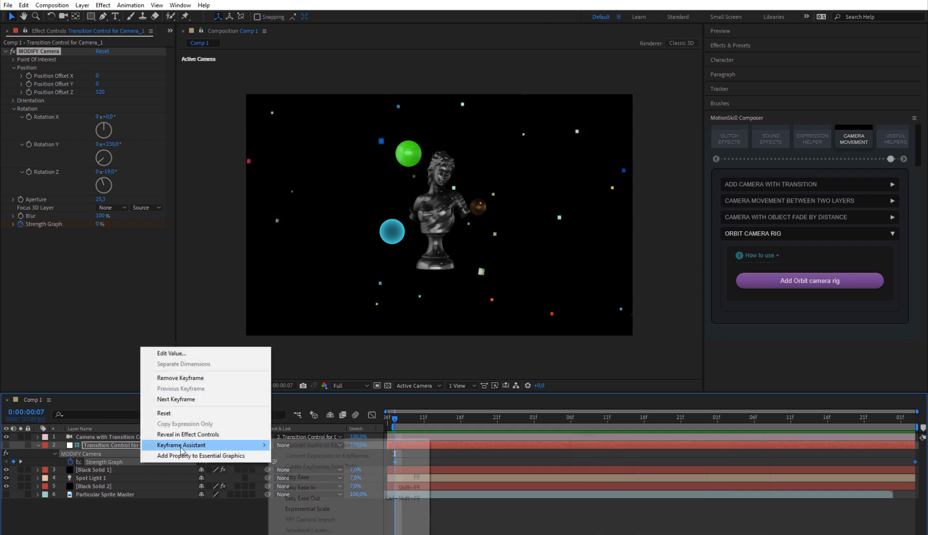
pyautogui.click(302, 477)
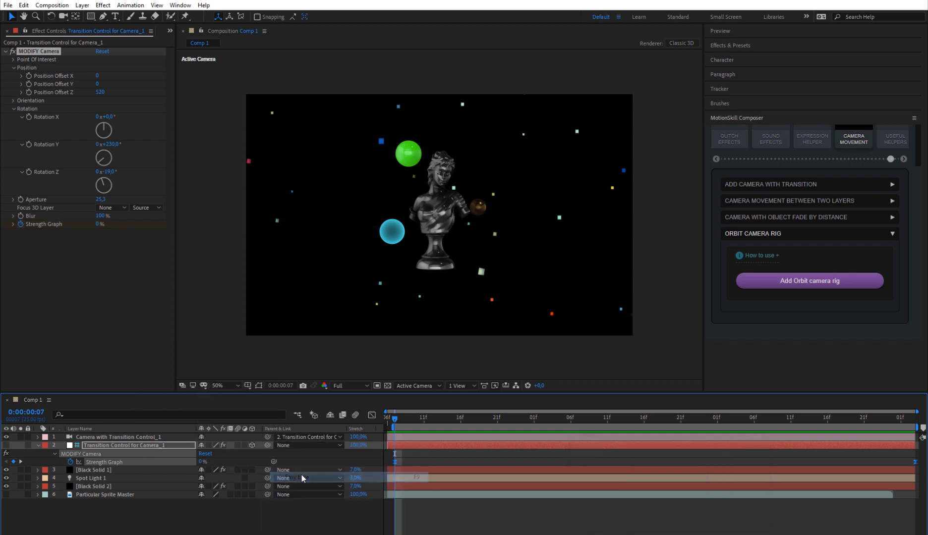
pyautogui.press('space')
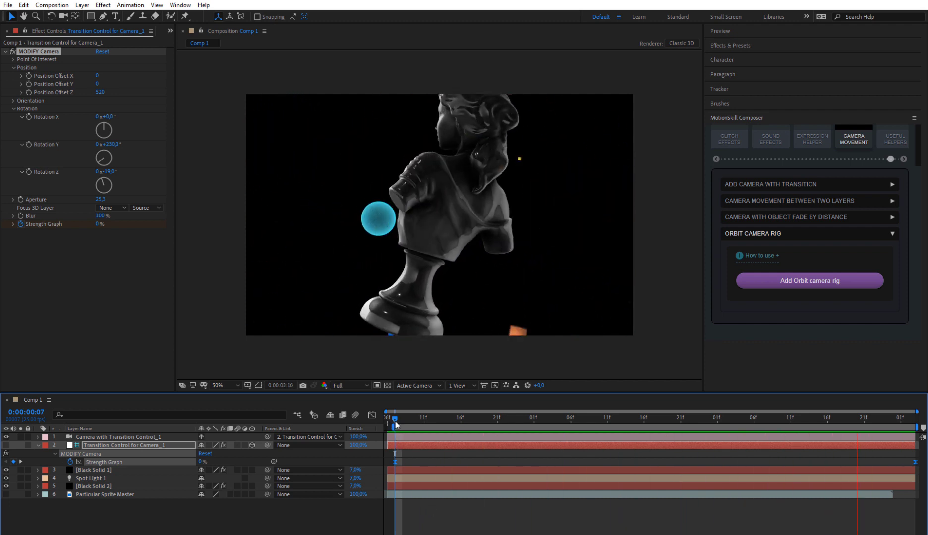
pyautogui.press('space')
# - Reshape the Strength Graph speed curve in the graph editor by adjusting the keyframes' easing handles, and play the result
pyautogui.click(371, 415)
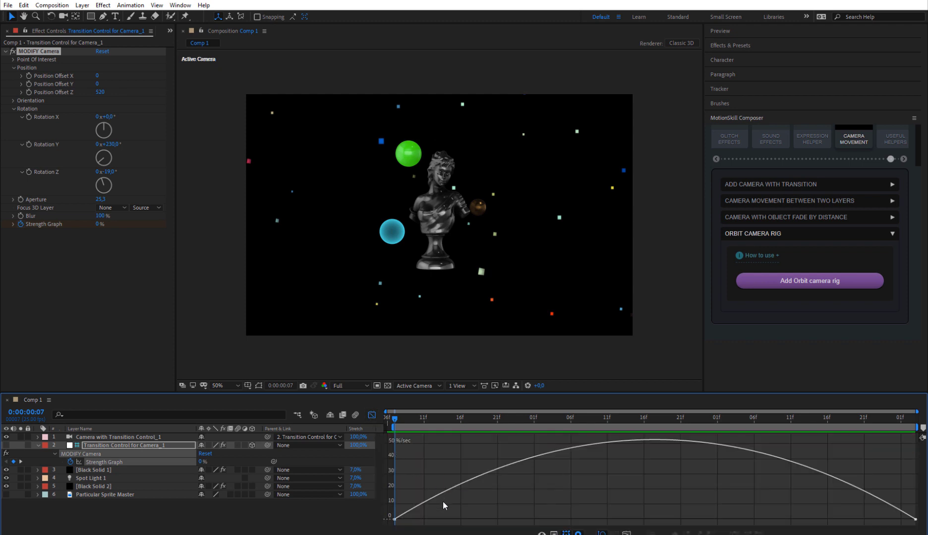
pyautogui.click(395, 519)
pyautogui.moveTo(480, 520); pyautogui.dragTo(400, 520)
pyautogui.moveTo(827, 520); pyautogui.dragTo(655, 520)
pyautogui.click(373, 415)
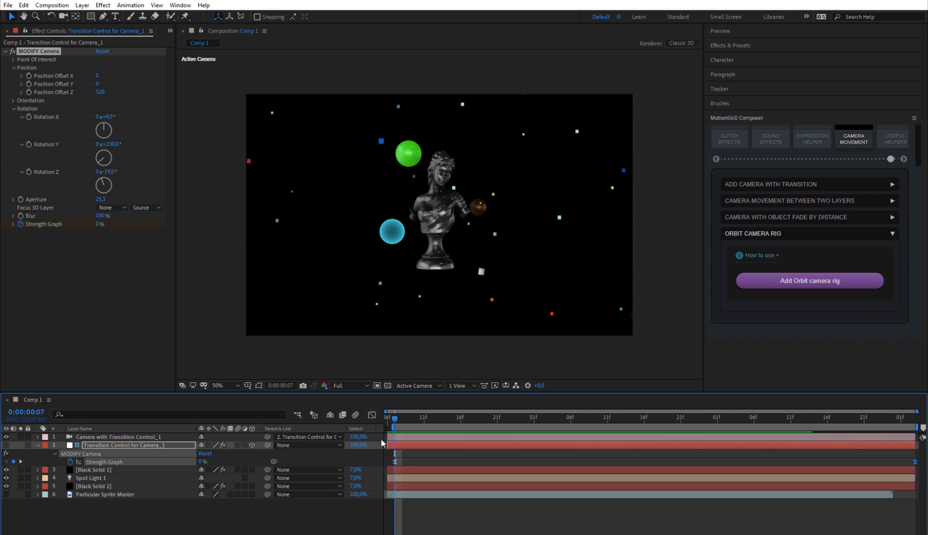
pyautogui.press('space')
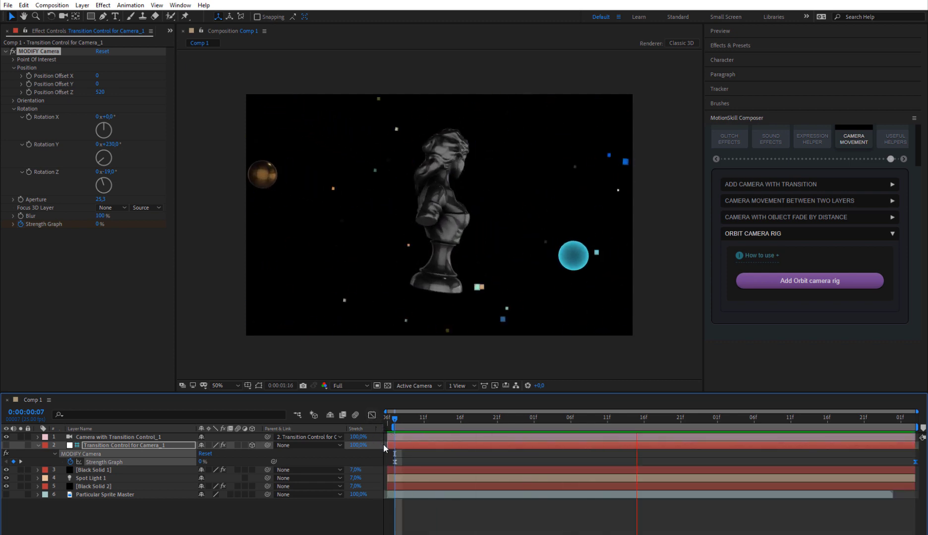
pyautogui.press('space')
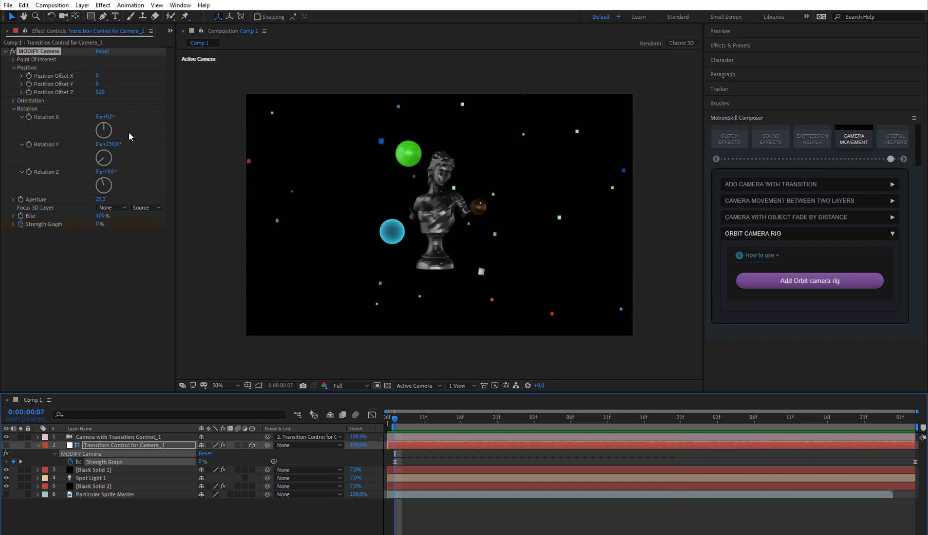
# - Increase the transition control's Rotation Y beyond a full turn and preview the faster orbit
pyautogui.moveTo(103, 160); pyautogui.dragTo(128, 171)
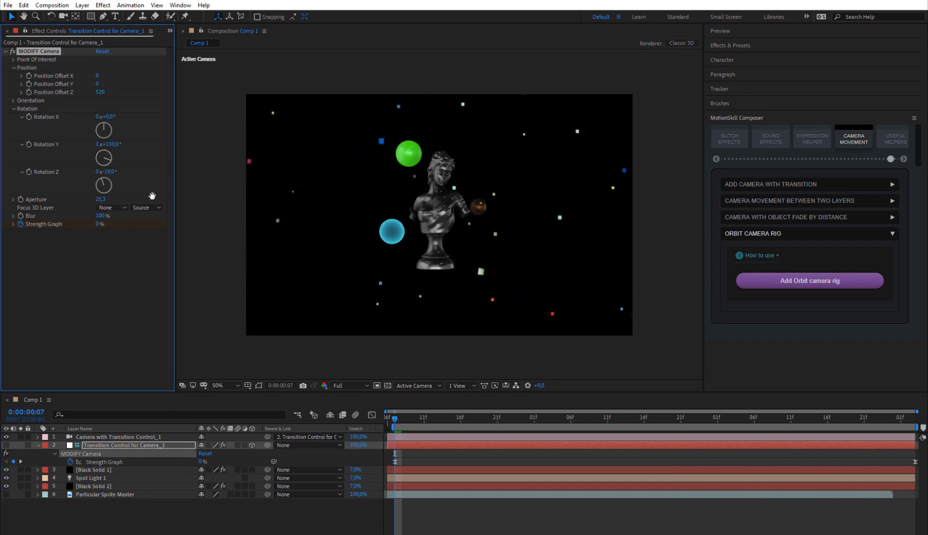
pyautogui.press('space')
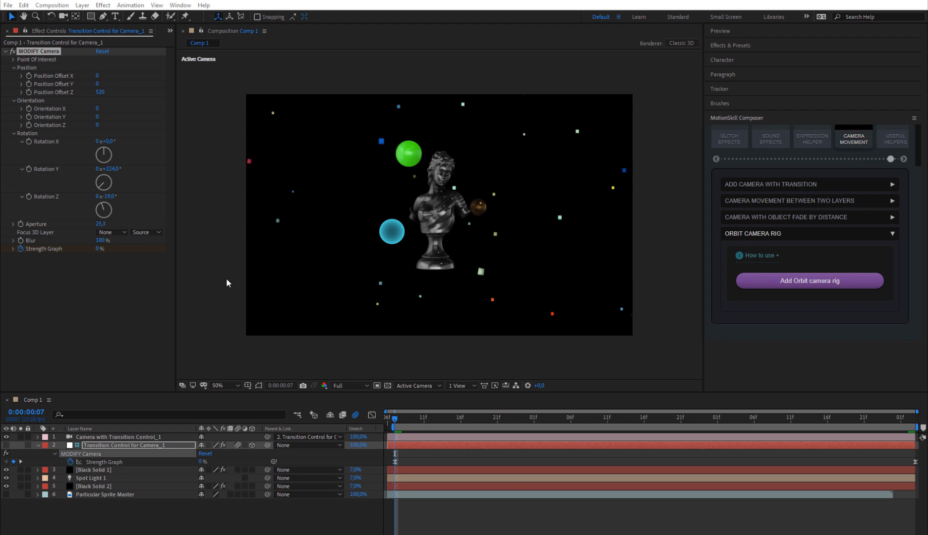
# - Try Black Solid 1 as the rig's Focus 3D Layer, and restore the setting to None
pyautogui.click(106, 233)
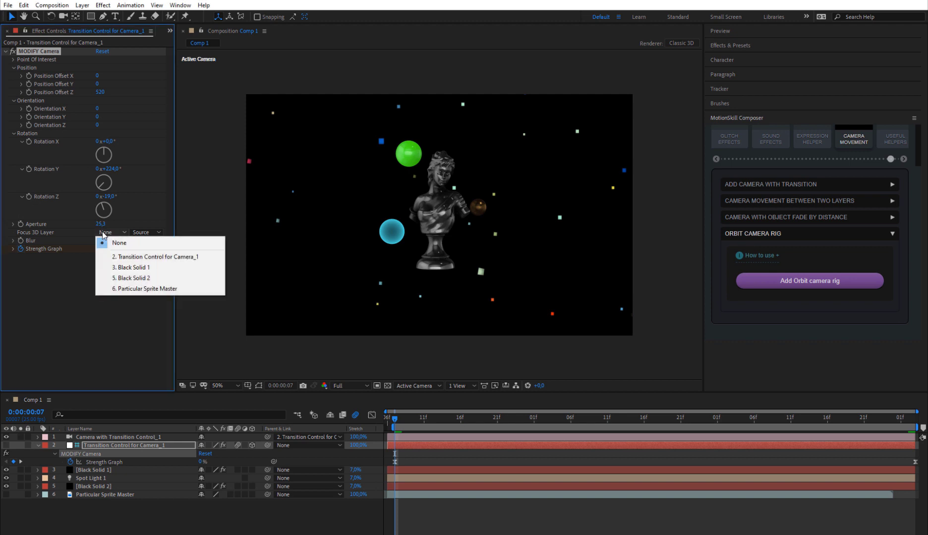
pyautogui.click(121, 269)
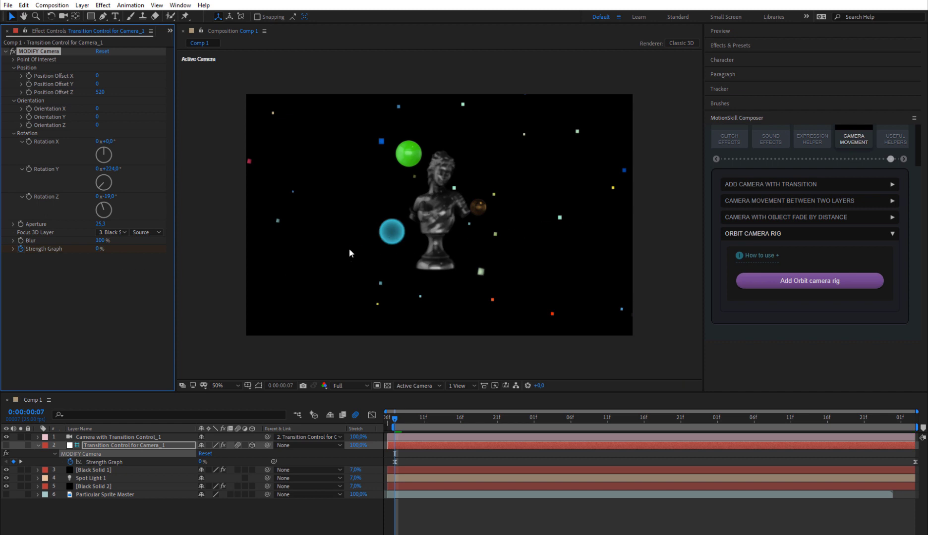
pyautogui.click(119, 232)
pyautogui.click(118, 243)
# - Generate a 3D null from the Element effect's Create 3D Null utility on the Black Solid 1 layer
pyautogui.click(106, 469)
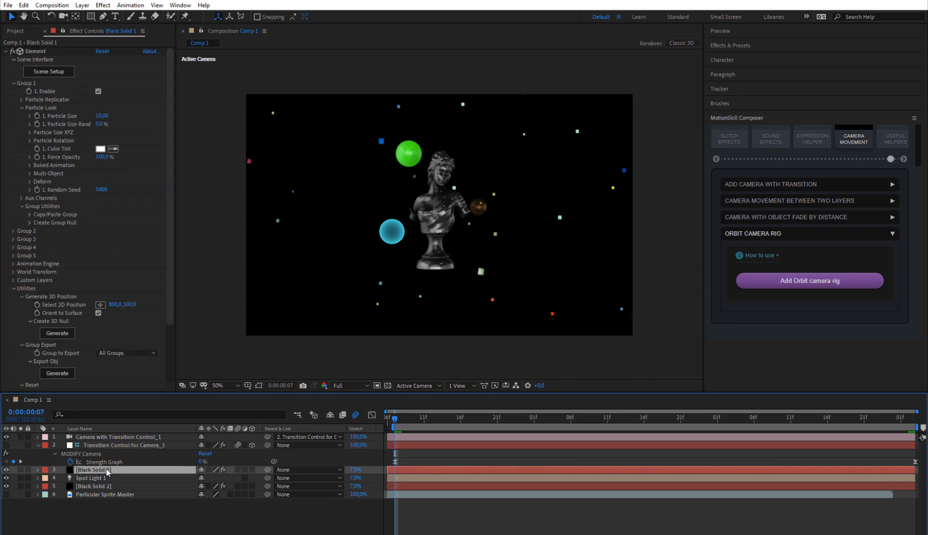
pyautogui.click(14, 60)
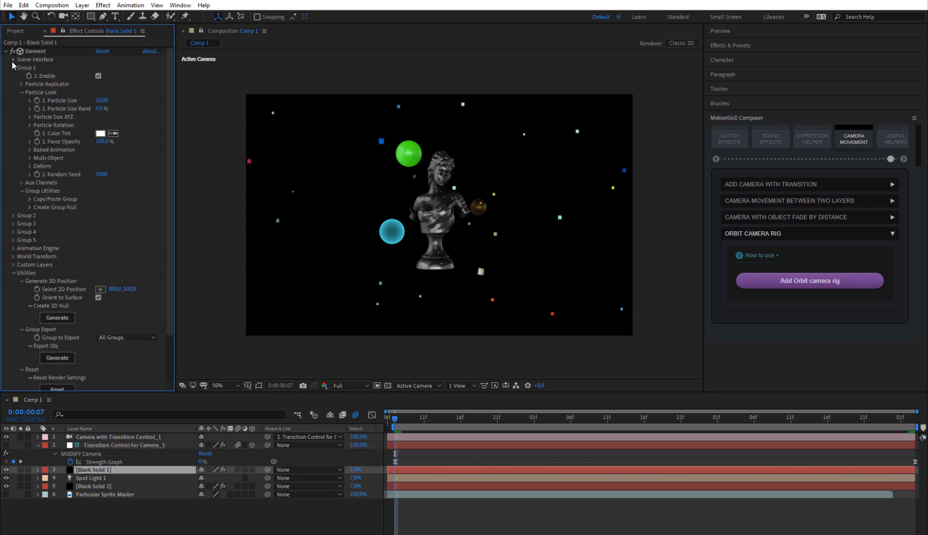
pyautogui.click(13, 68)
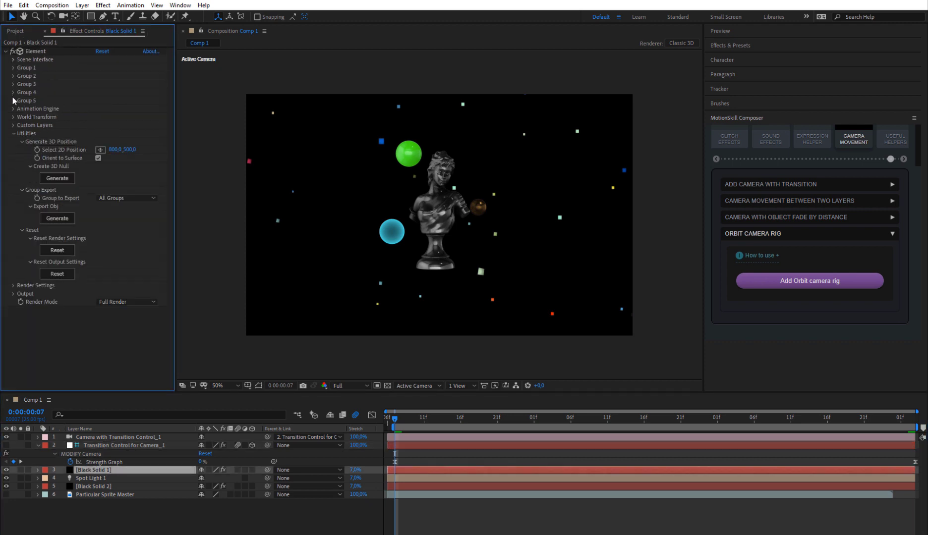
pyautogui.click(63, 180)
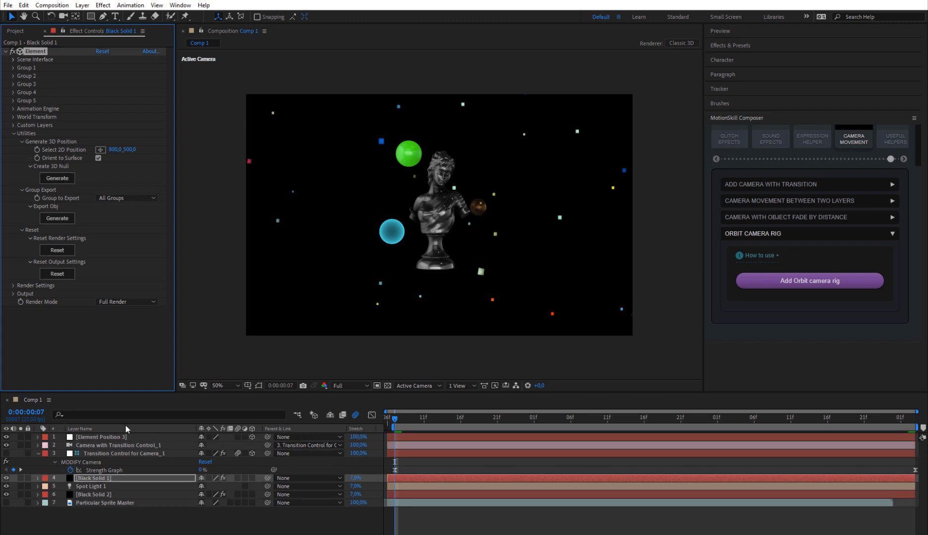
# - Set the transition control's Focus 3D Layer to the Element Position 3 null
pyautogui.click(118, 453)
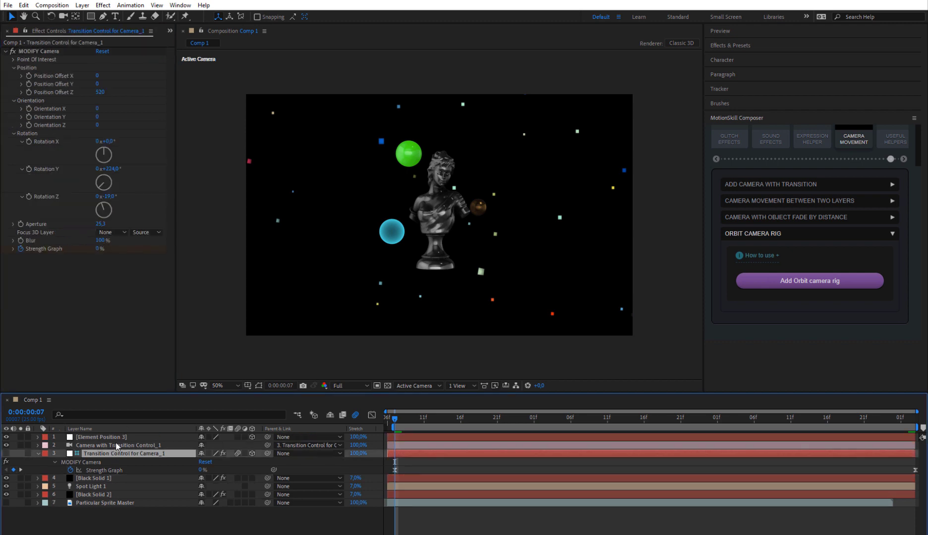
pyautogui.click(108, 234)
pyautogui.click(130, 243)
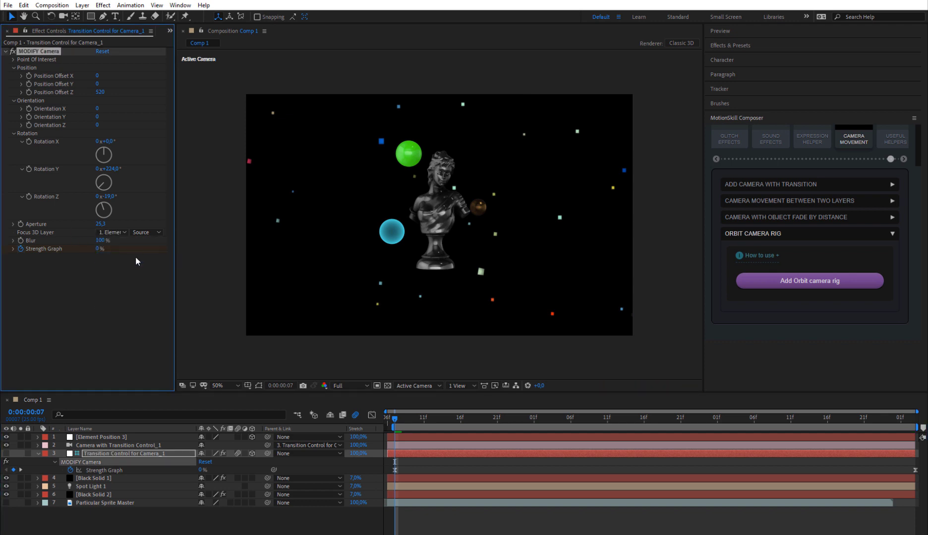
# - Increase the transition control's Aperture to 67,3 and preview the depth of field along the whole orbit
pyautogui.moveTo(106, 224); pyautogui.dragTo(112, 224)
pyautogui.moveTo(395, 421); pyautogui.dragTo(621, 432)
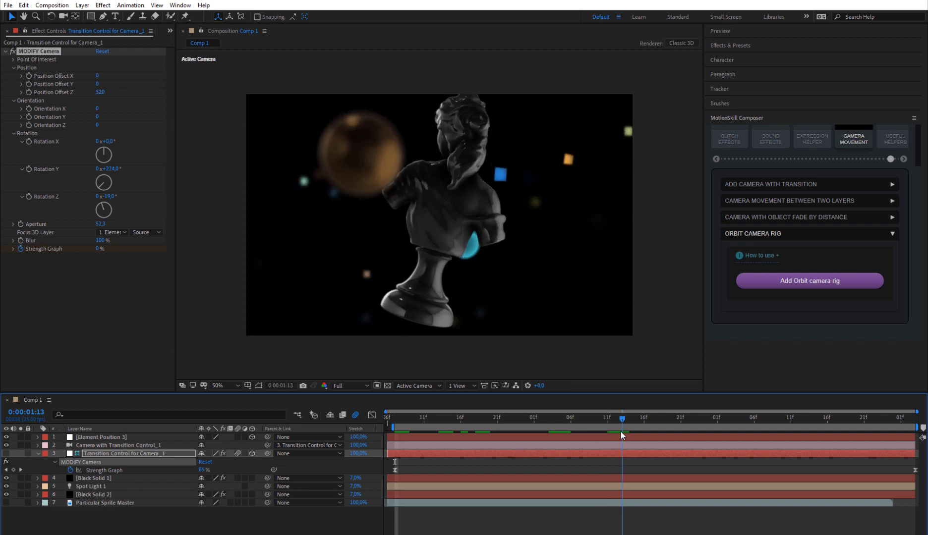
pyautogui.moveTo(100, 224); pyautogui.dragTo(108, 226)
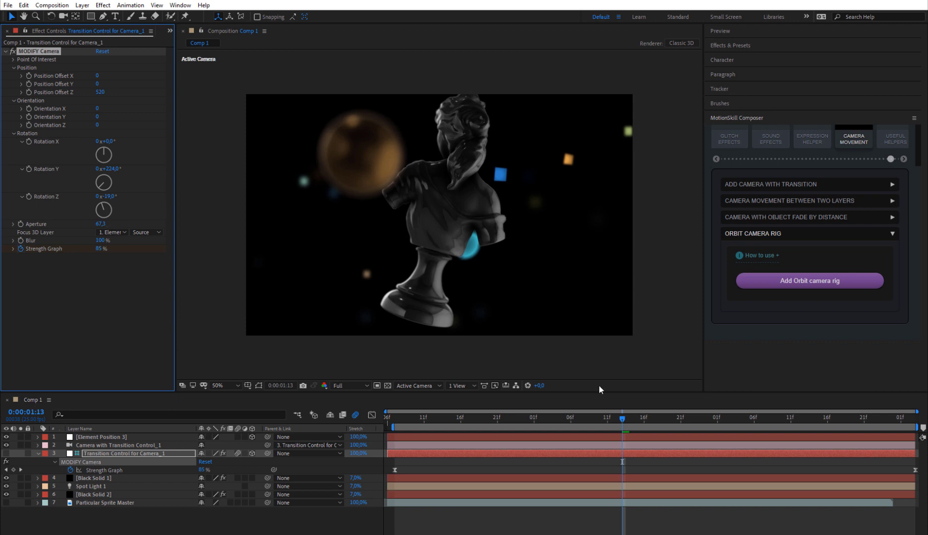
pyautogui.moveTo(624, 419); pyautogui.dragTo(732, 419)
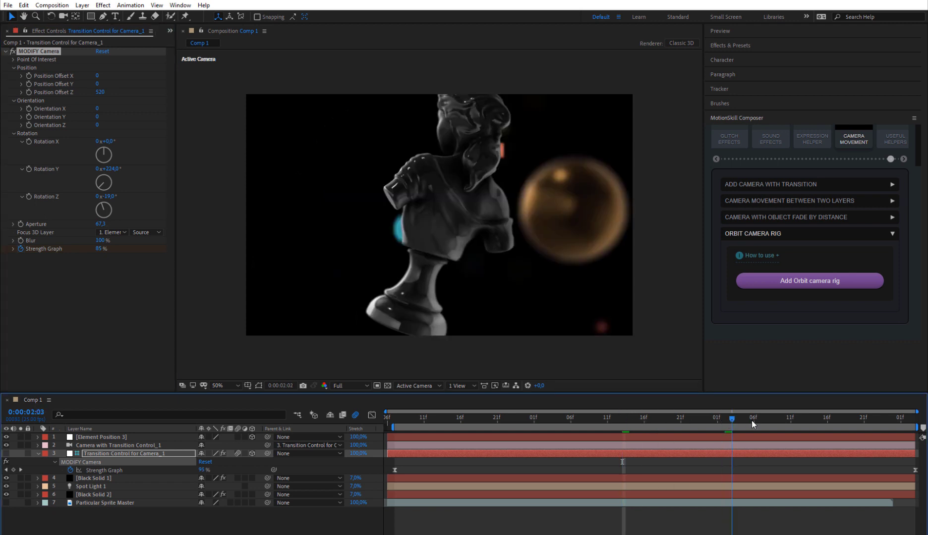
pyautogui.moveTo(820, 425); pyautogui.dragTo(913, 429)
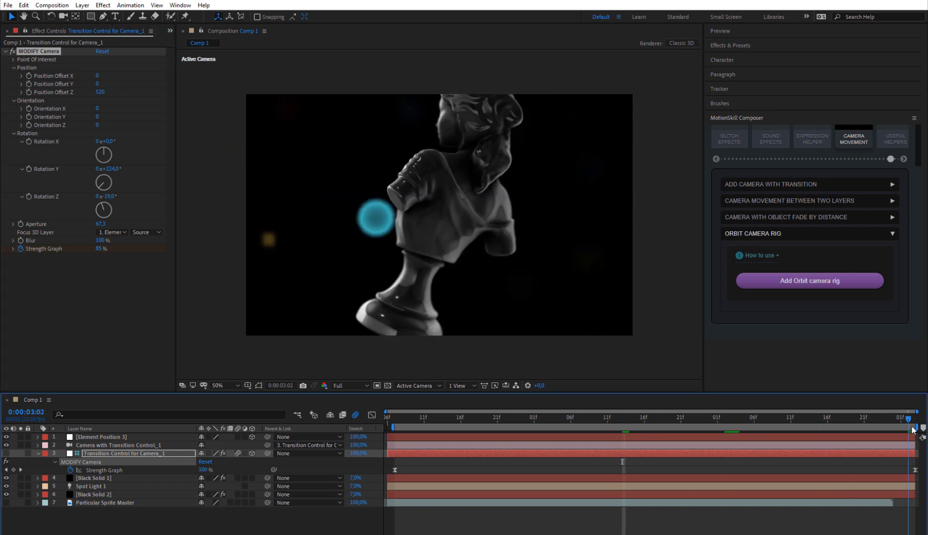
pyautogui.press('space')
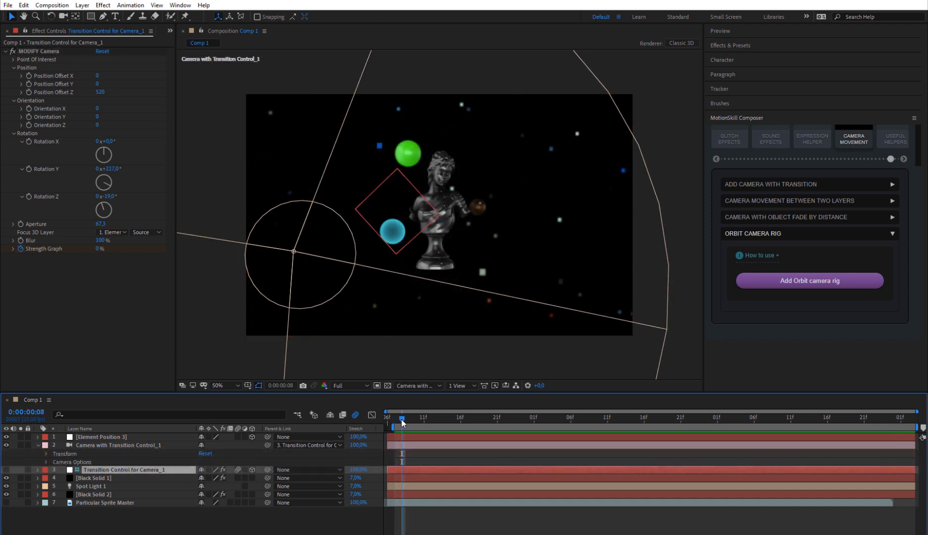
# - Add MotionSkill Composer's Wiggle with Control expression to the Position property of Transition Control for Camera_1
pyautogui.moveTo(399, 420); pyautogui.dragTo(397, 421)
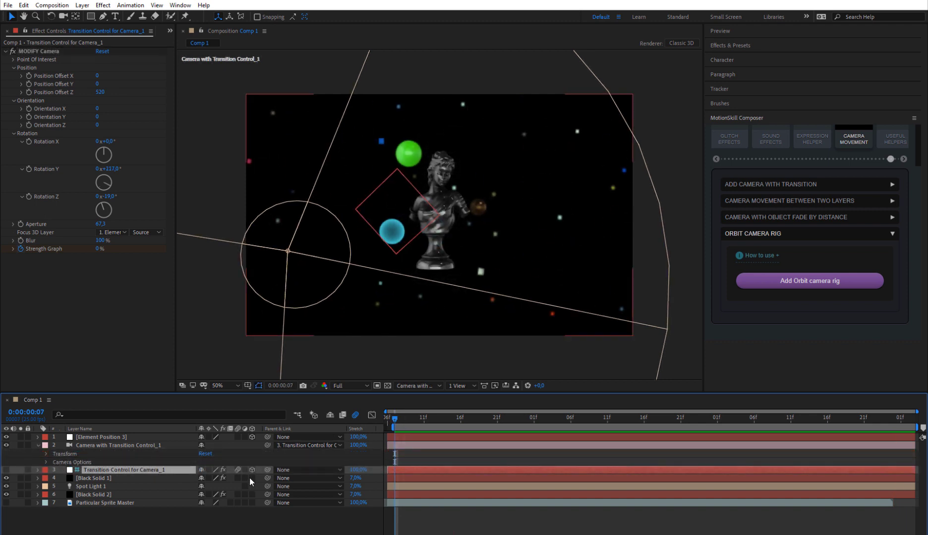
pyautogui.press('p')
pyautogui.click(124, 479)
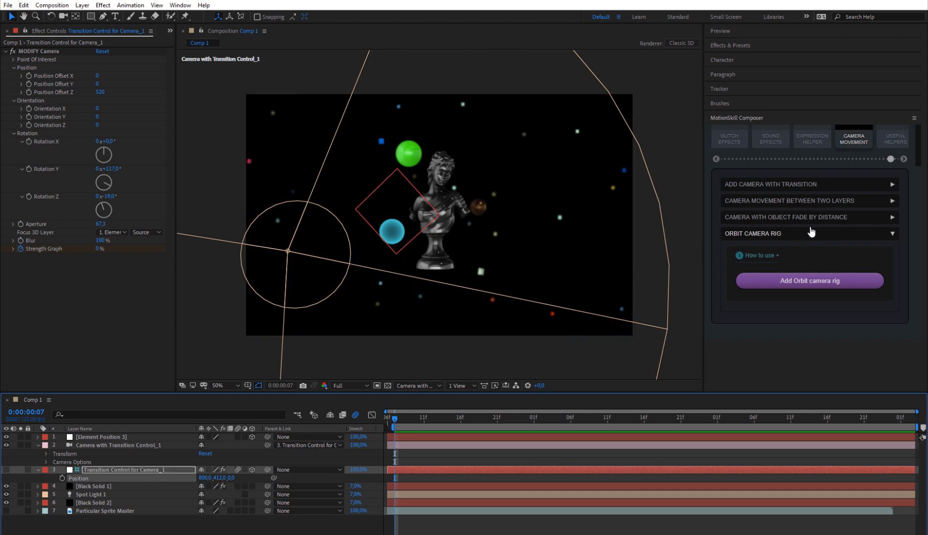
pyautogui.scroll(5, 882, 158)
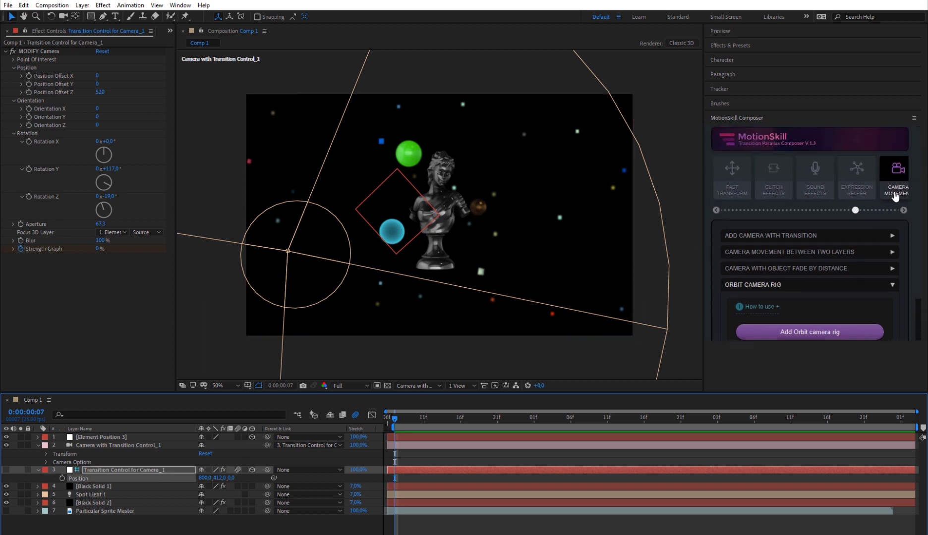
pyautogui.click(880, 187)
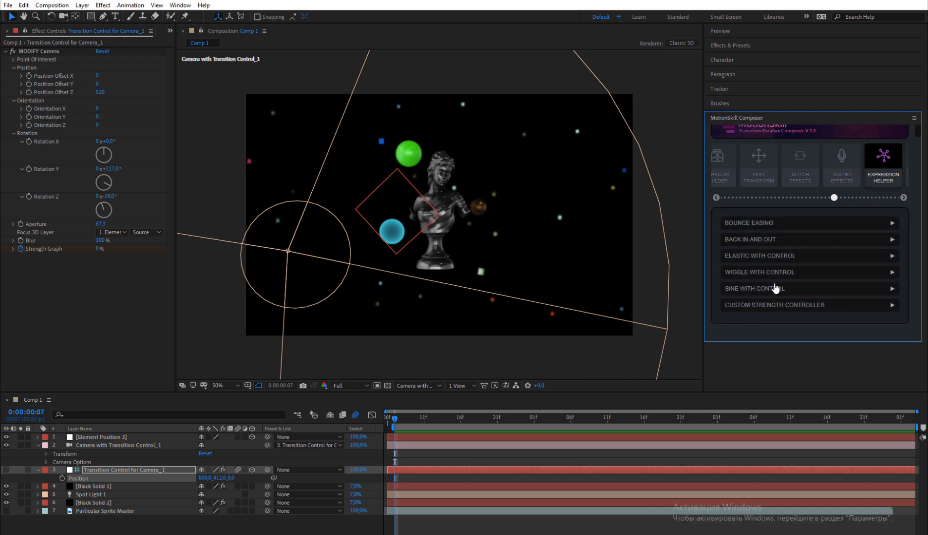
pyautogui.click(773, 272)
pyautogui.scroll(-2, 813, 281)
pyautogui.click(811, 256)
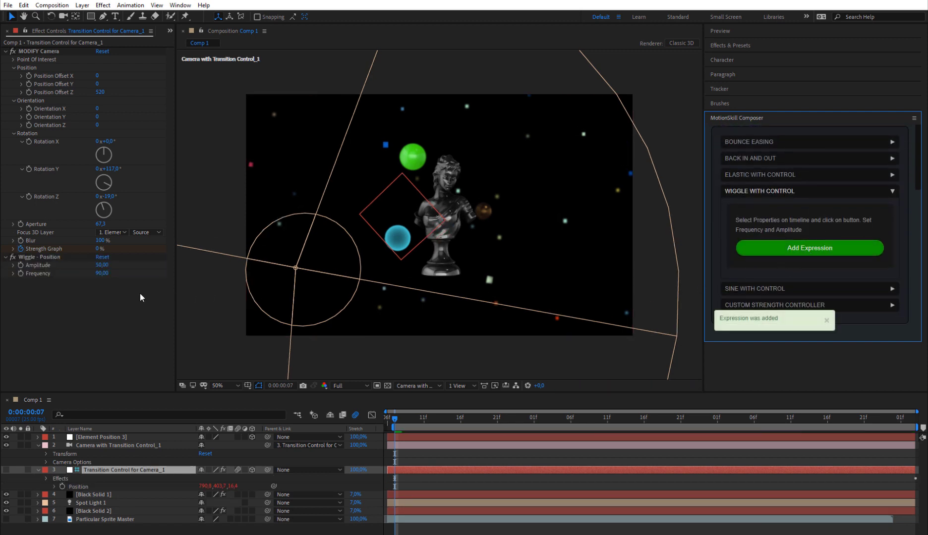
# - Lower the Frequency of the position wiggle and play the shaking camera move
pyautogui.moveTo(108, 276)
pyautogui.mouseDown()
pyautogui.moveTo(121, 276)
pyautogui.moveTo(94, 271)
pyautogui.mouseUp()
pyautogui.press('space')
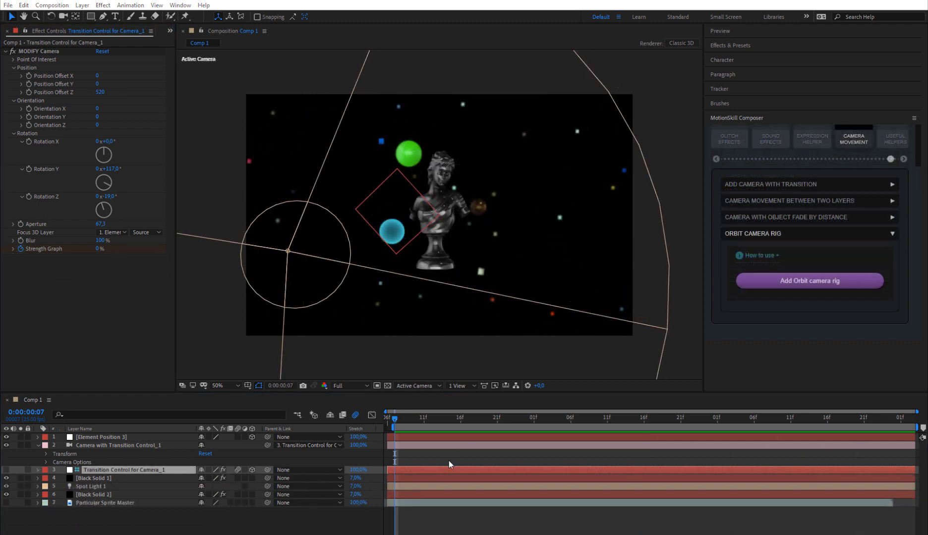
# - Play the orbit from frame 8 and switch the 3D view from Active Camera to Camera with Transition Control_1
pyautogui.moveTo(394, 421); pyautogui.dragTo(401, 421)
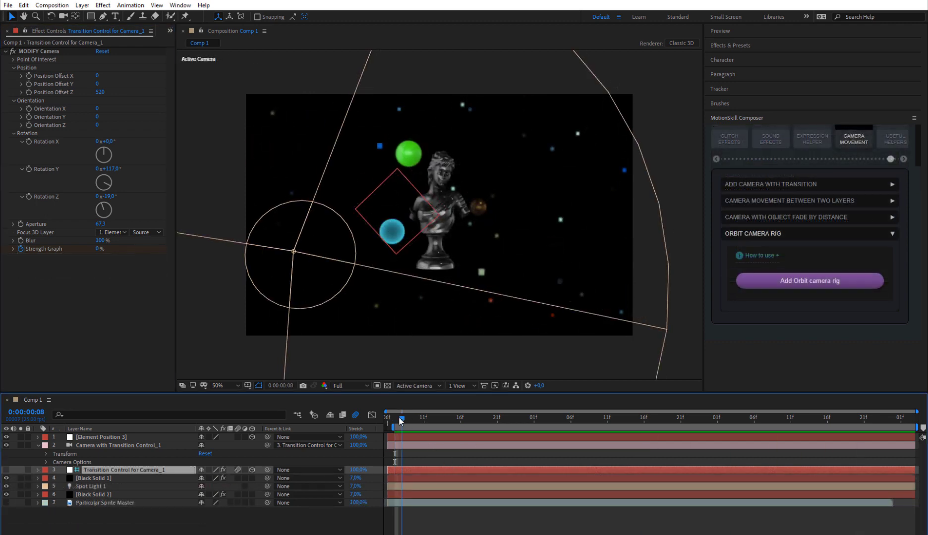
pyautogui.press('space')
pyautogui.press('space')
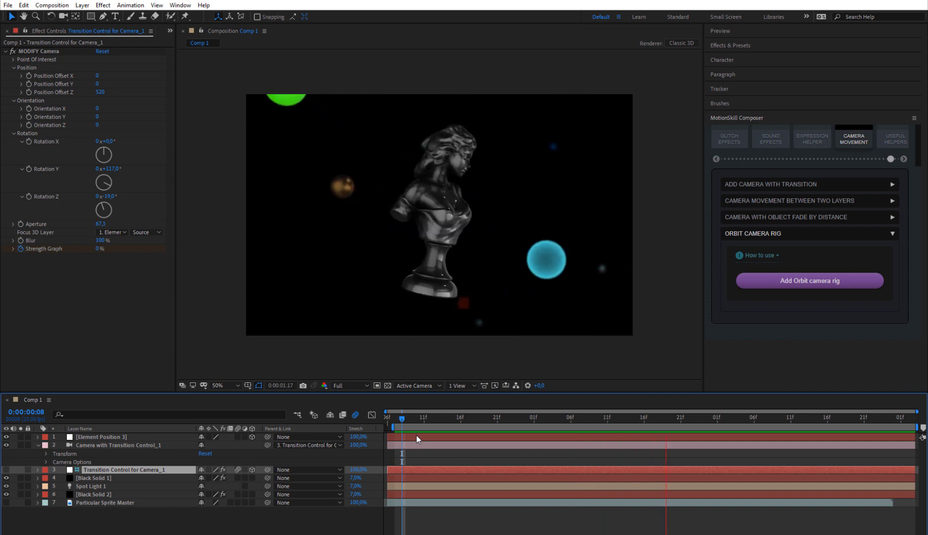
pyautogui.click(401, 419)
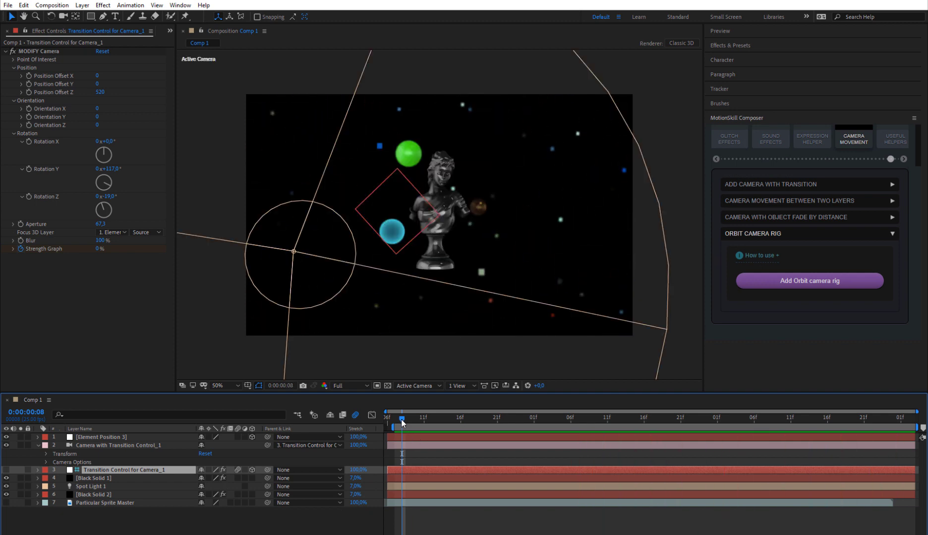
pyautogui.click(403, 385)
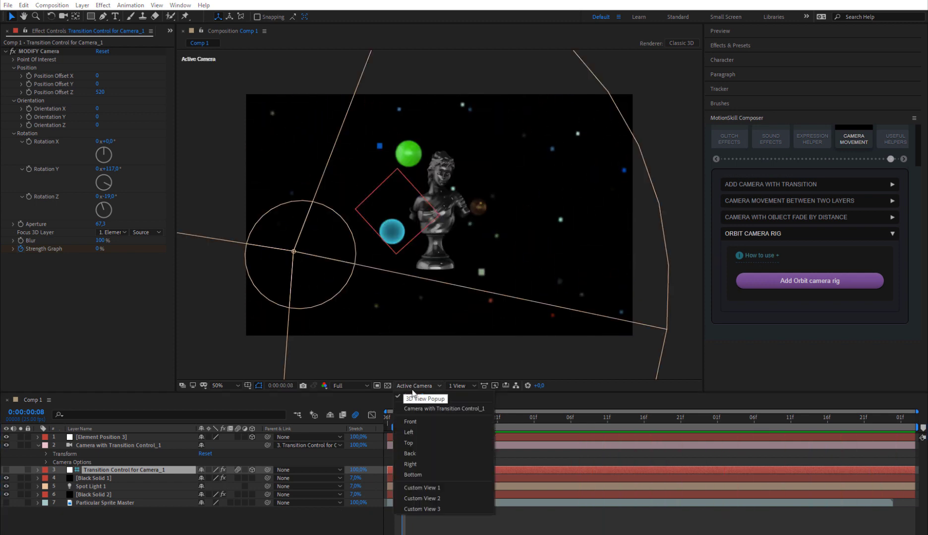
pyautogui.click(432, 409)
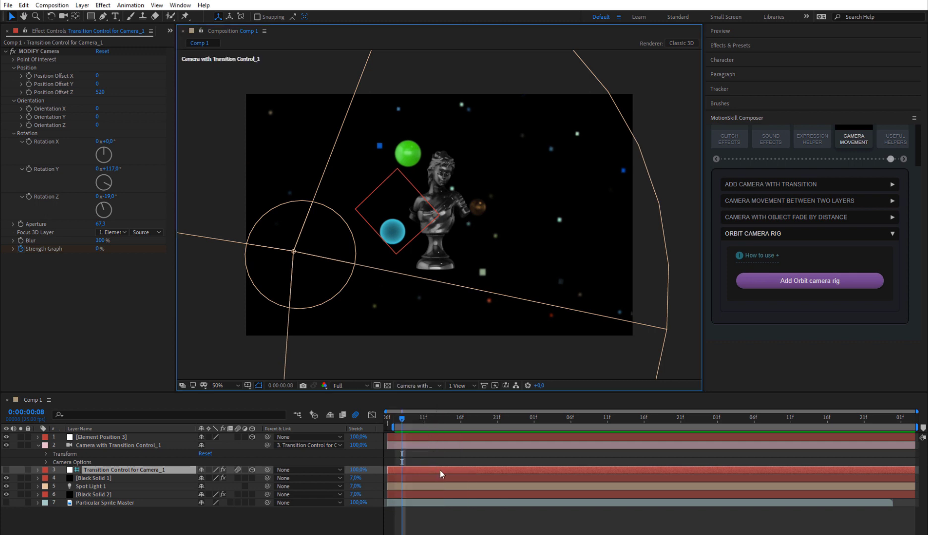